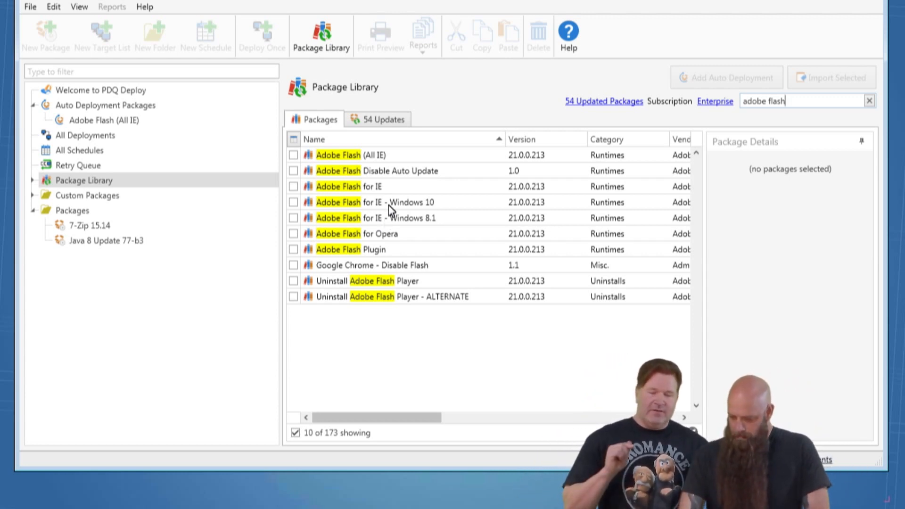
Import the Adobe Flash (All IE) package from the Package Library and close the download window once it finishes
left_click(379, 159)
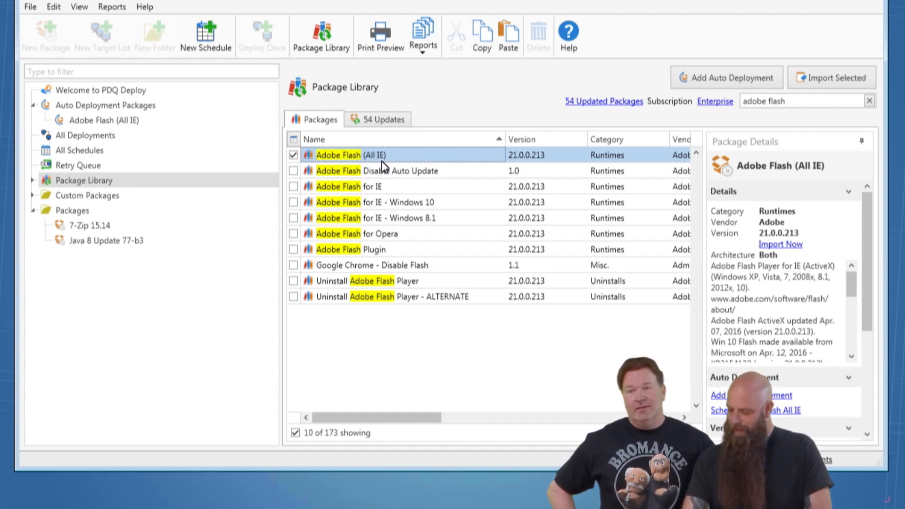
left_click(825, 84)
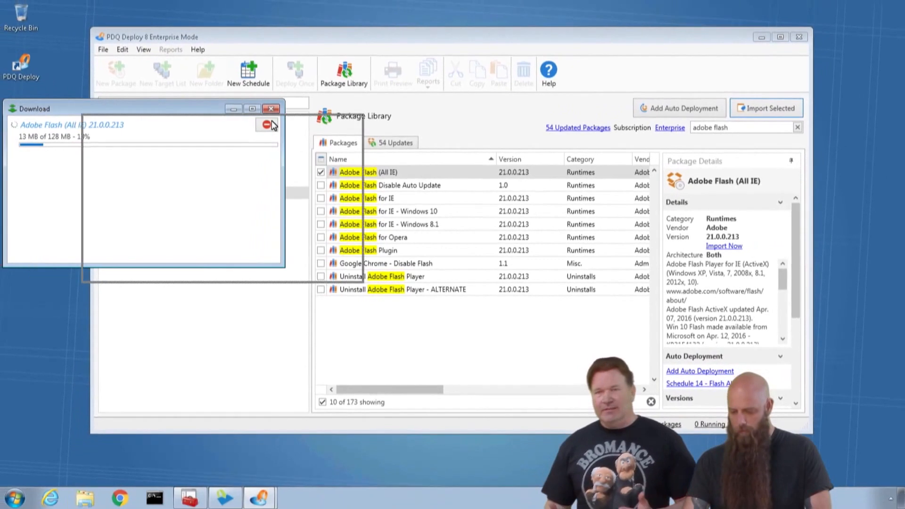
left_click_drag(272, 125, 275, 124)
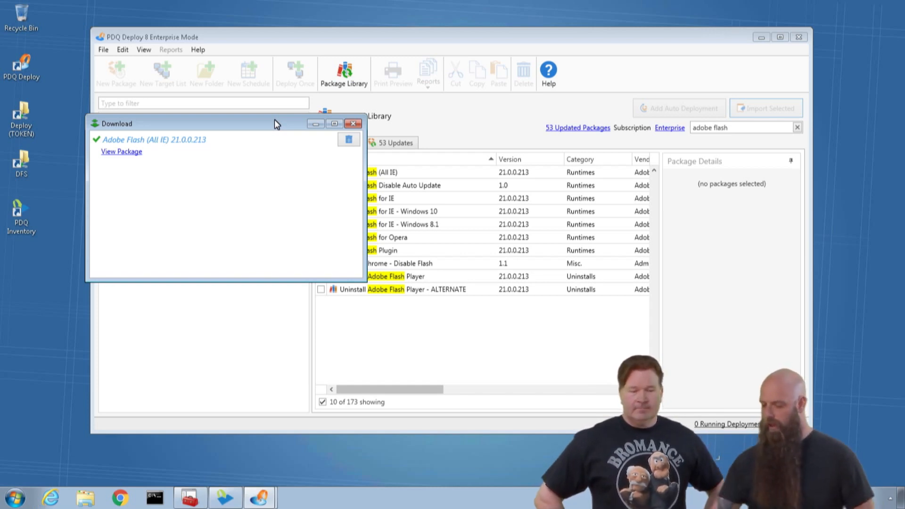
left_click(353, 124)
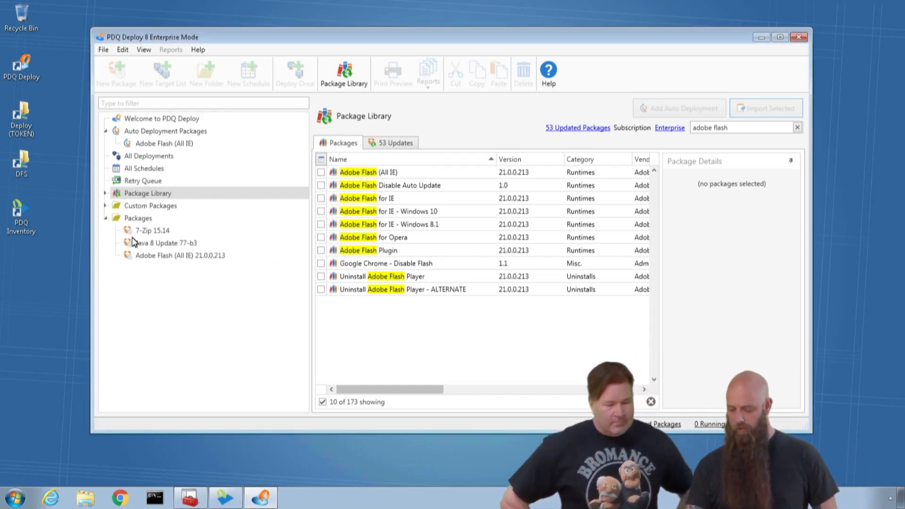
Open the imported Adobe Flash (All IE) package, review its Install Flash for IE step, and close the package
double_click(144, 257)
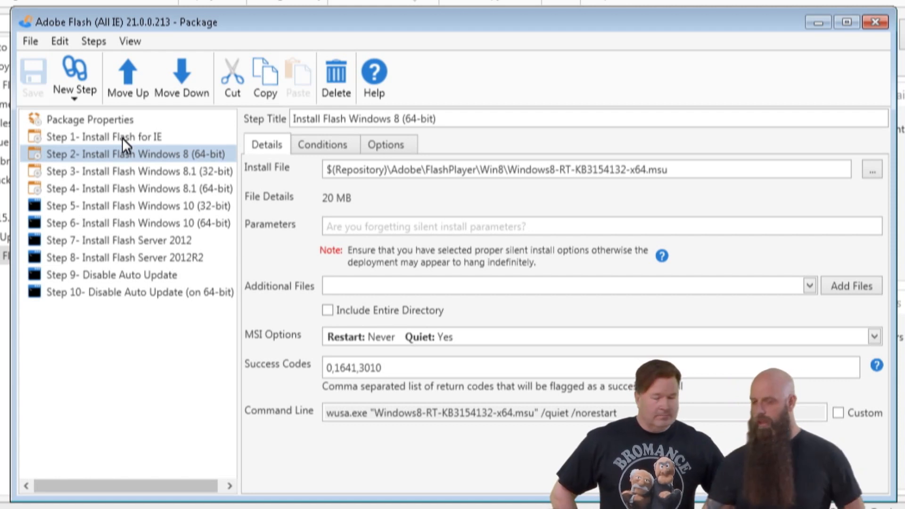
left_click(151, 139)
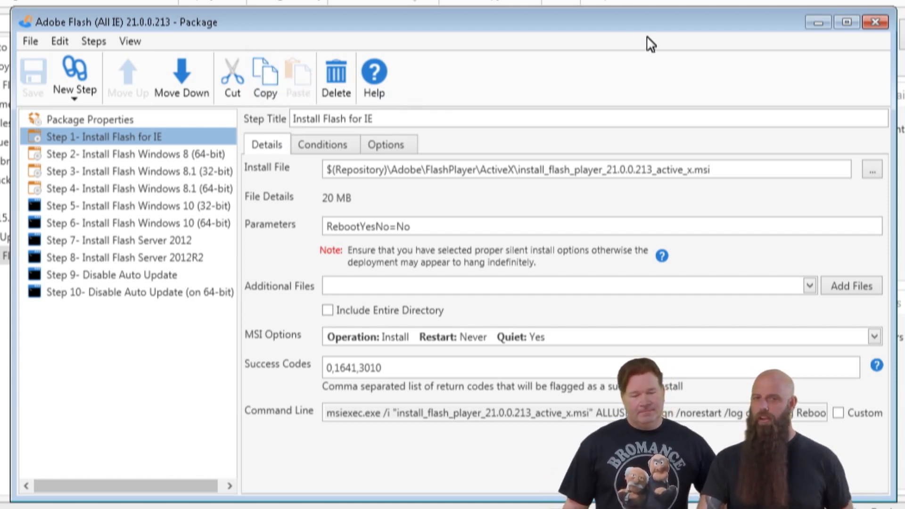
left_click(874, 21)
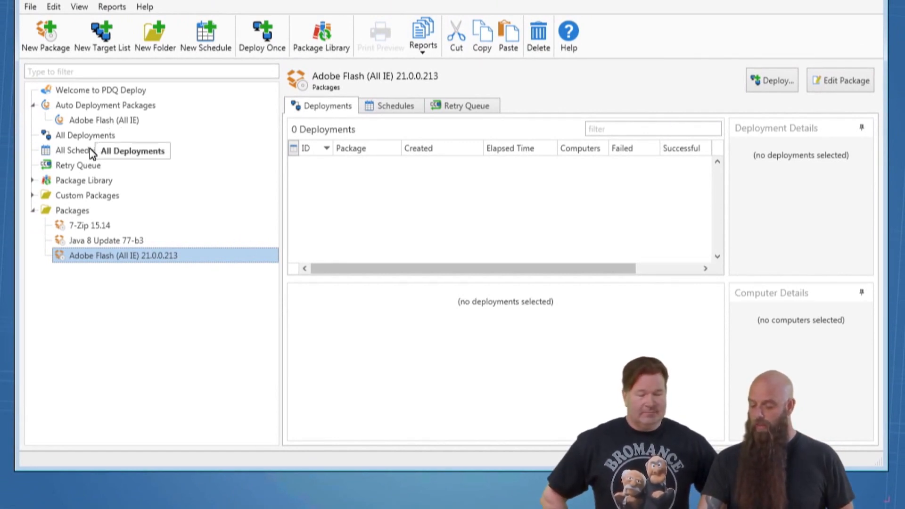
Review the attached packages and targets of the Flash All IE schedule under the Adobe Flash (All IE) auto deployment, leaving without changes
left_click(83, 180)
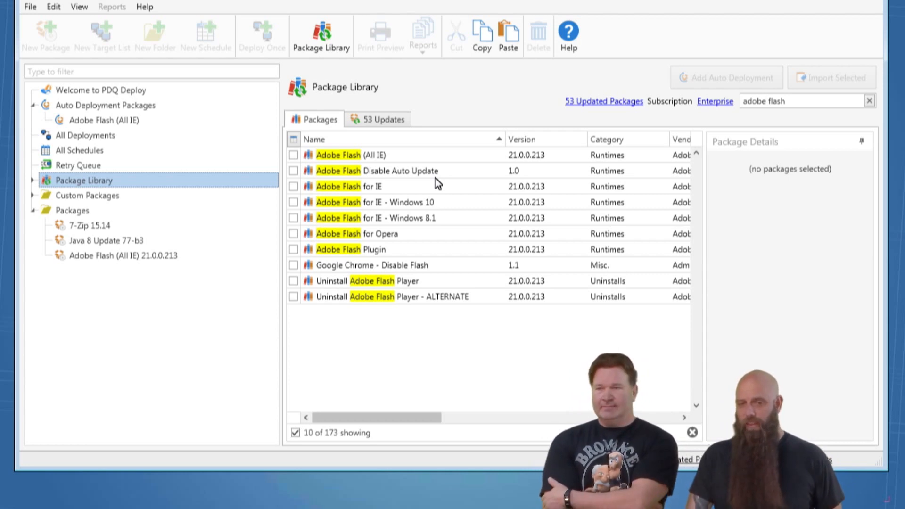
left_click(116, 122)
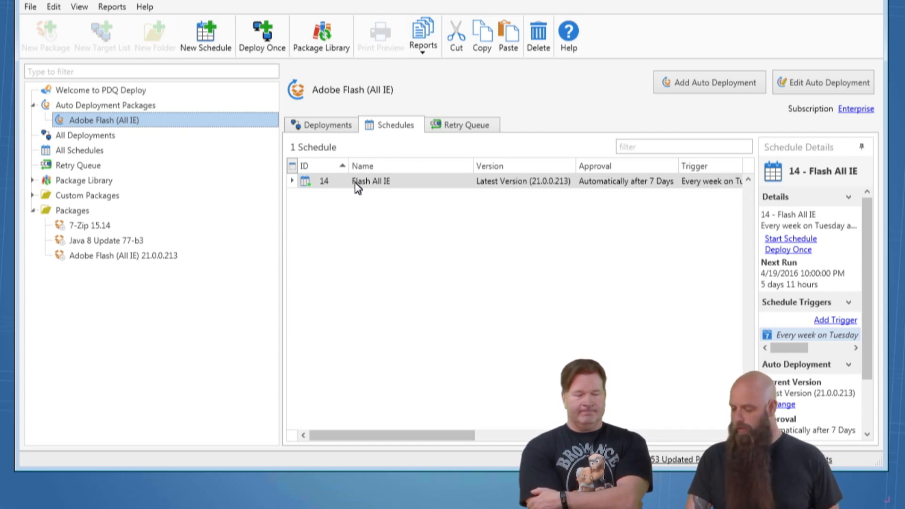
double_click(366, 186)
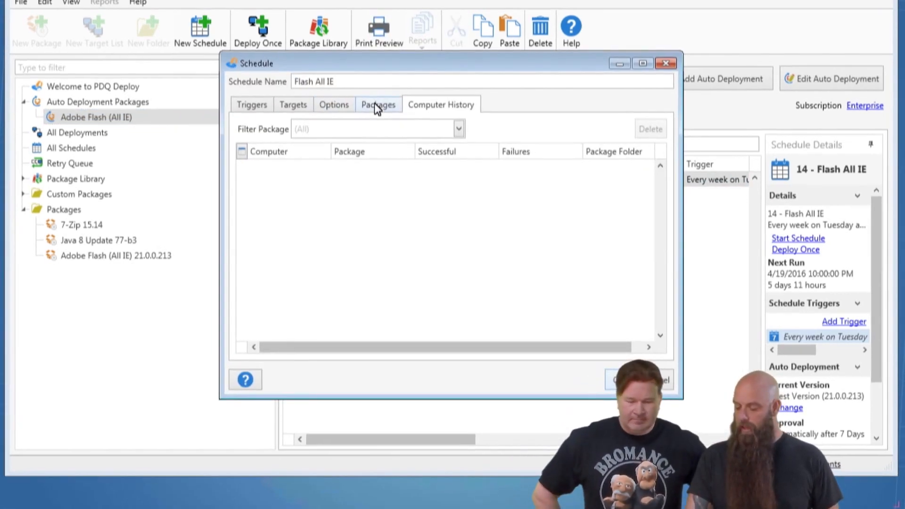
left_click(377, 105)
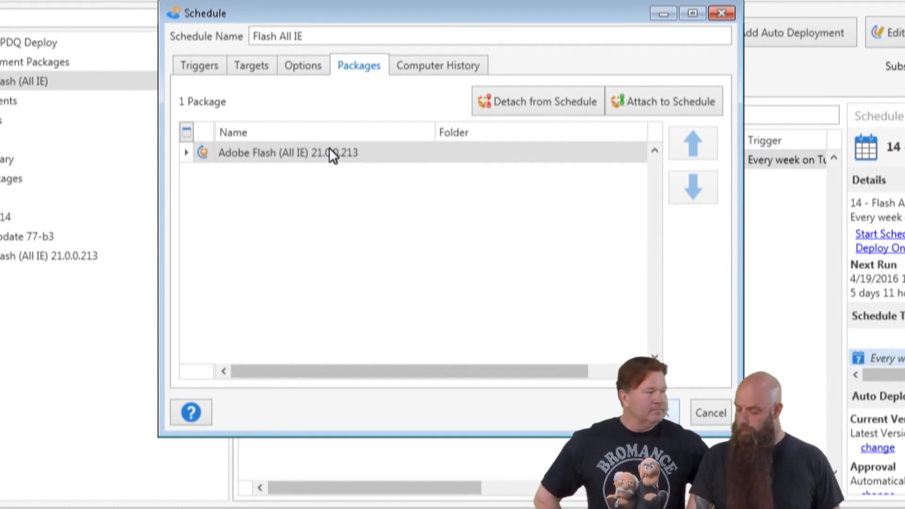
left_click(250, 67)
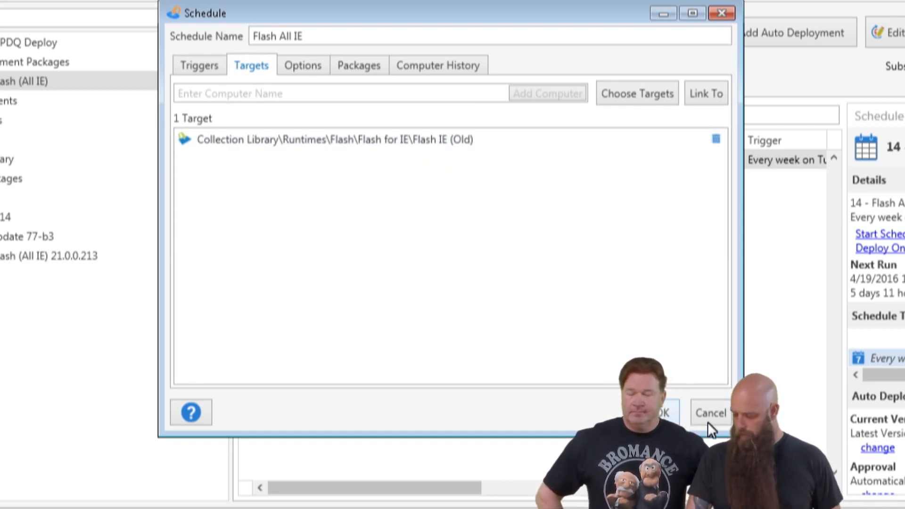
left_click(720, 416)
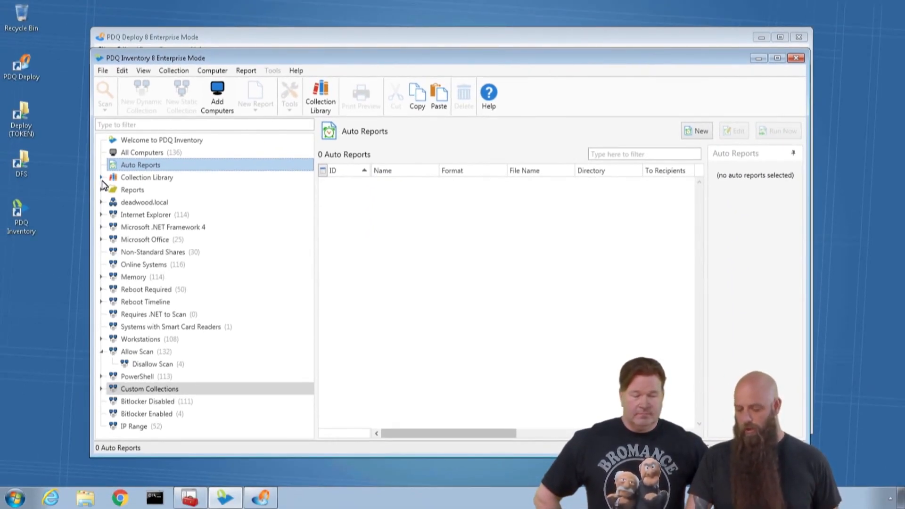
In PDQ Inventory, show the computers in the Flash IE (Old) collection under Collection Library, Runtimes, Flash, Flash for IE
left_click(101, 178)
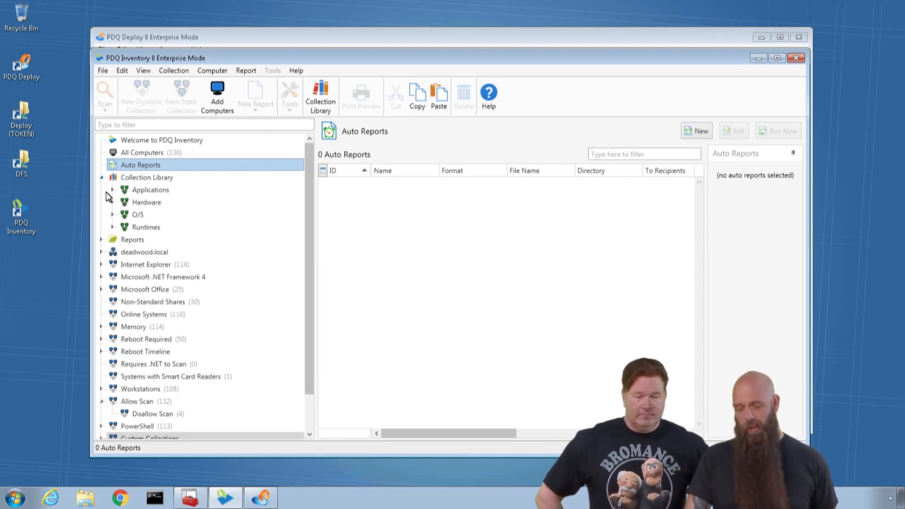
left_click(113, 227)
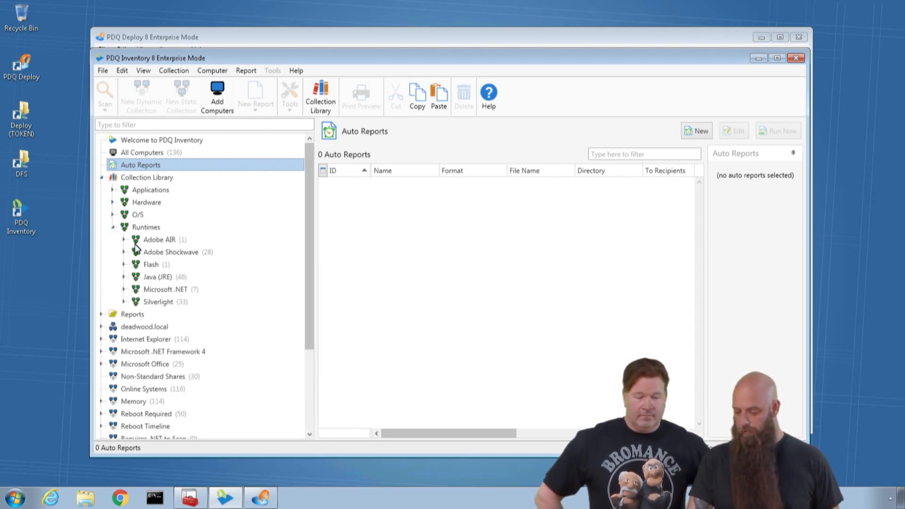
left_click(124, 265)
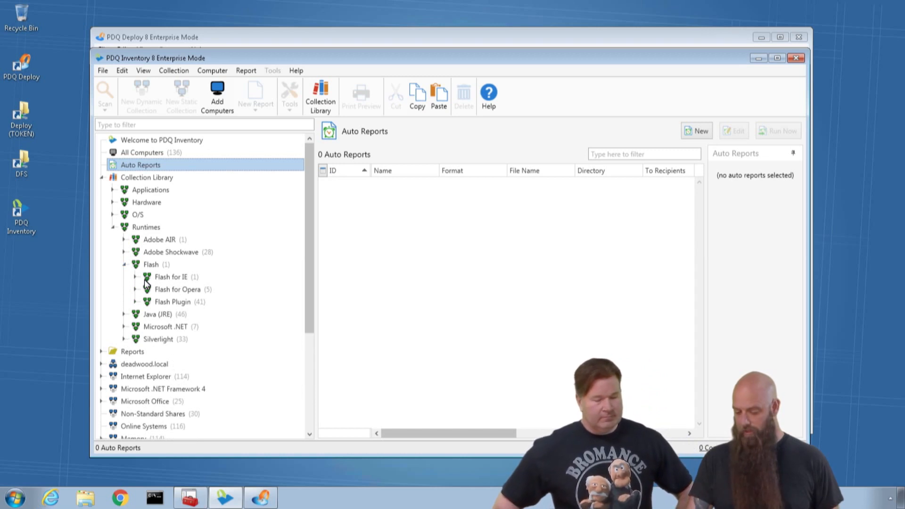
left_click(135, 277)
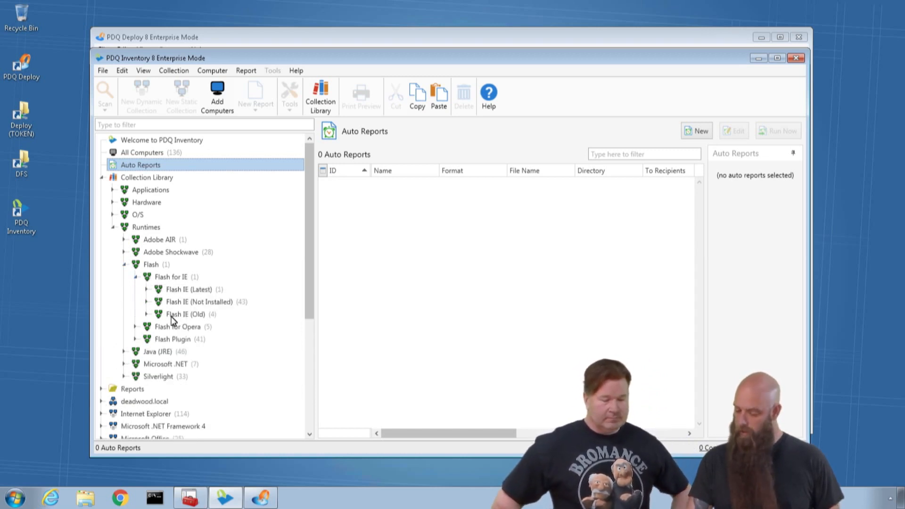
left_click(175, 315)
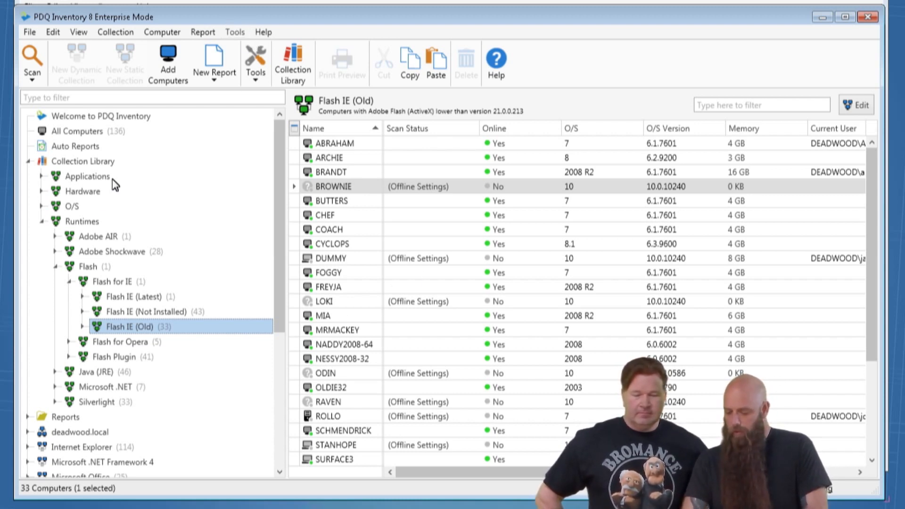
Examine the Windows 10, Windows 8x / 2012x and XP - Windows 7 subcollections of Flash IE (Old)
left_click(84, 325)
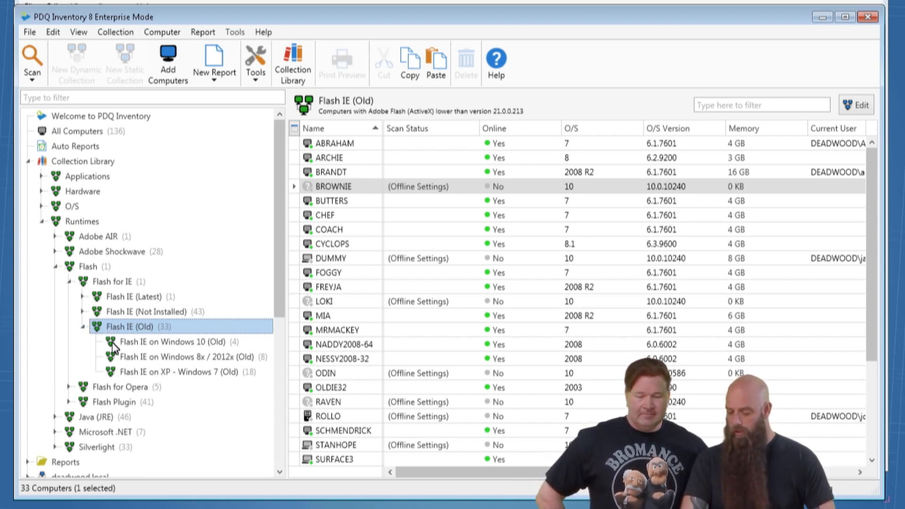
left_click(135, 347)
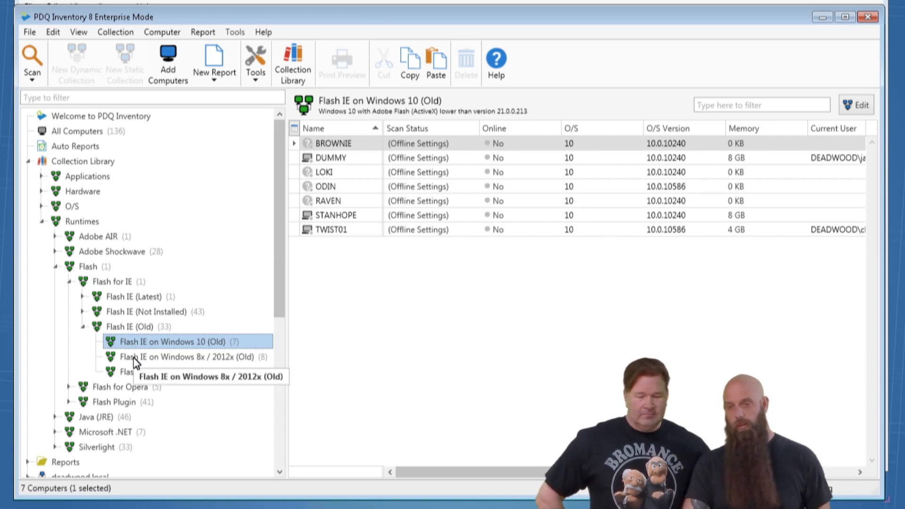
left_click(136, 361)
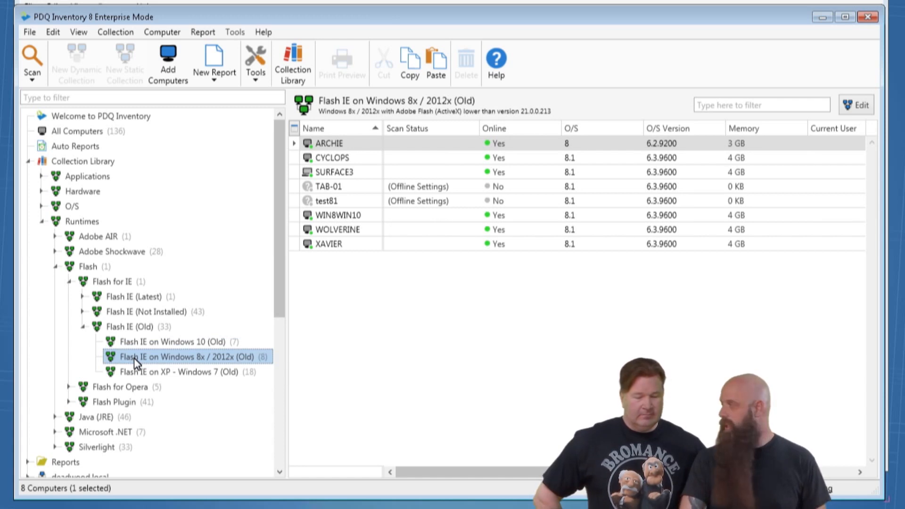
left_click(140, 376)
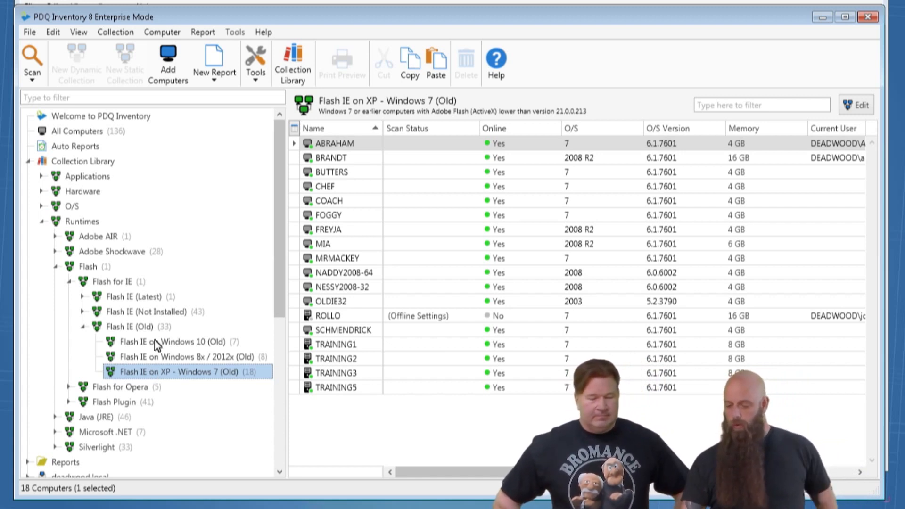
Switch back to PDQ Deploy and delete the Flash All IE schedule rather than only detaching it from its package
left_click(161, 2)
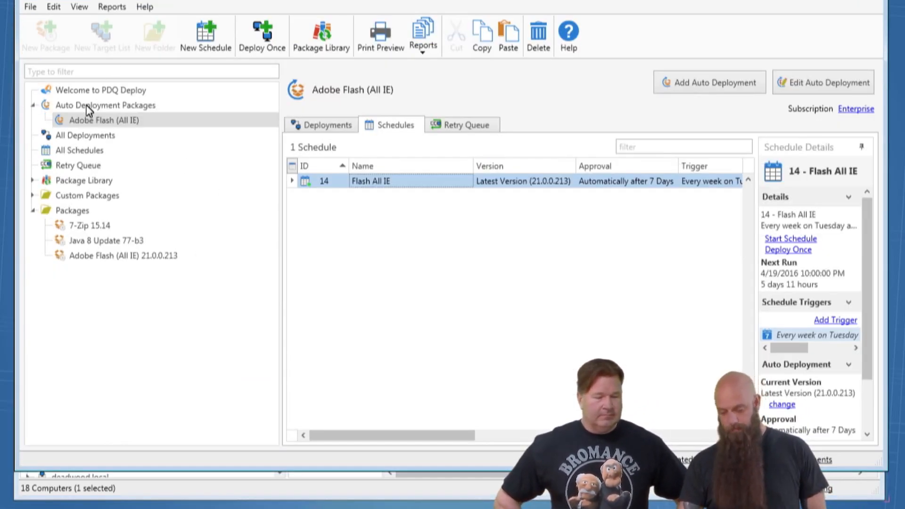
left_click(332, 185)
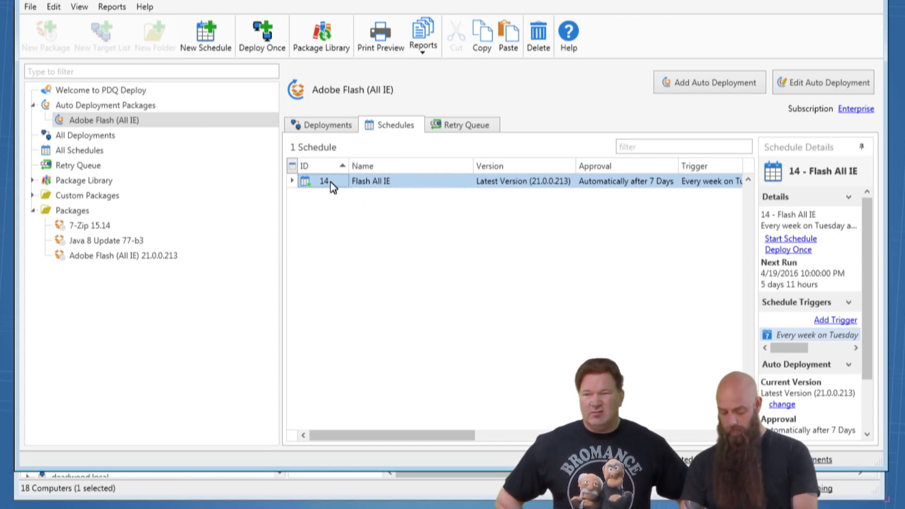
key("Delete")
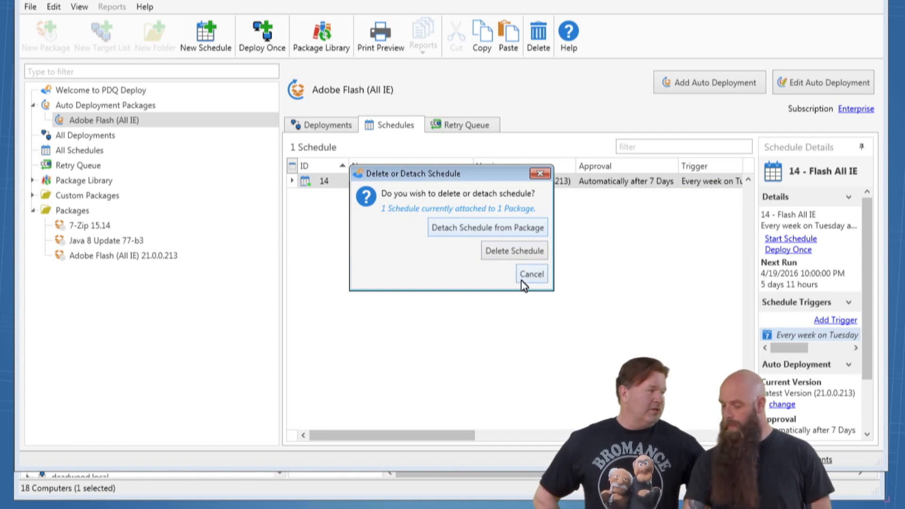
left_click(515, 255)
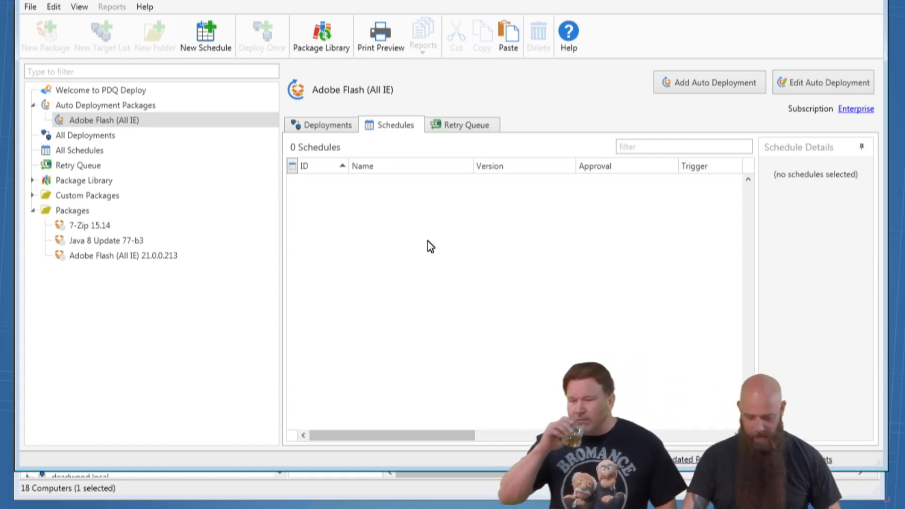
Delete the Adobe Flash (All IE) package from the Auto Deployment Packages and confirm the deletion
left_click(96, 105)
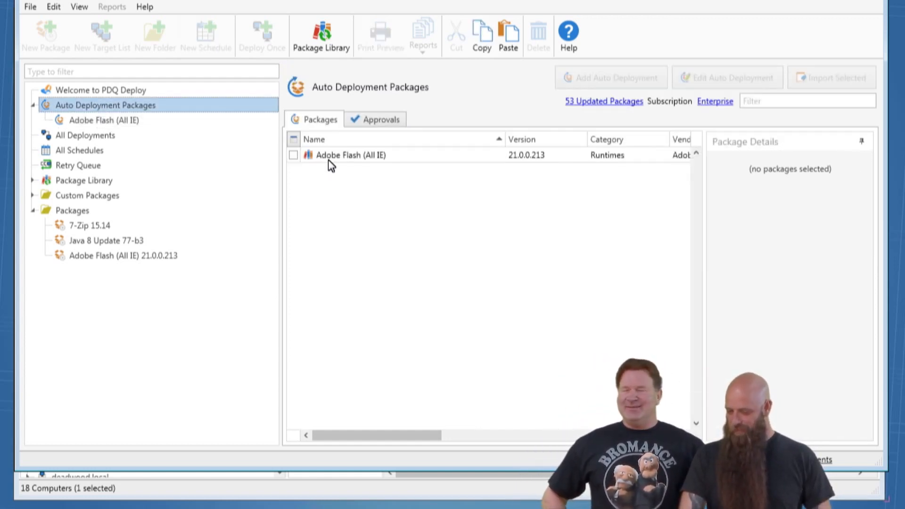
right_click(329, 161)
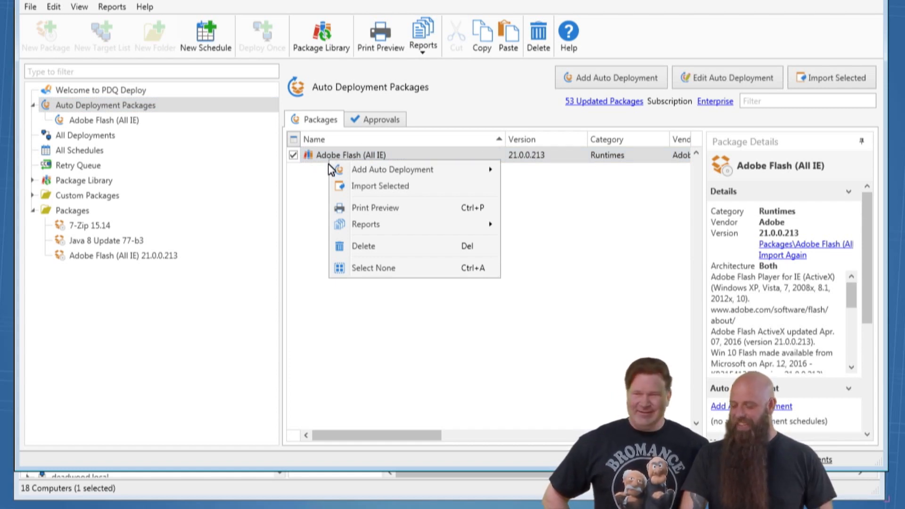
left_click(366, 245)
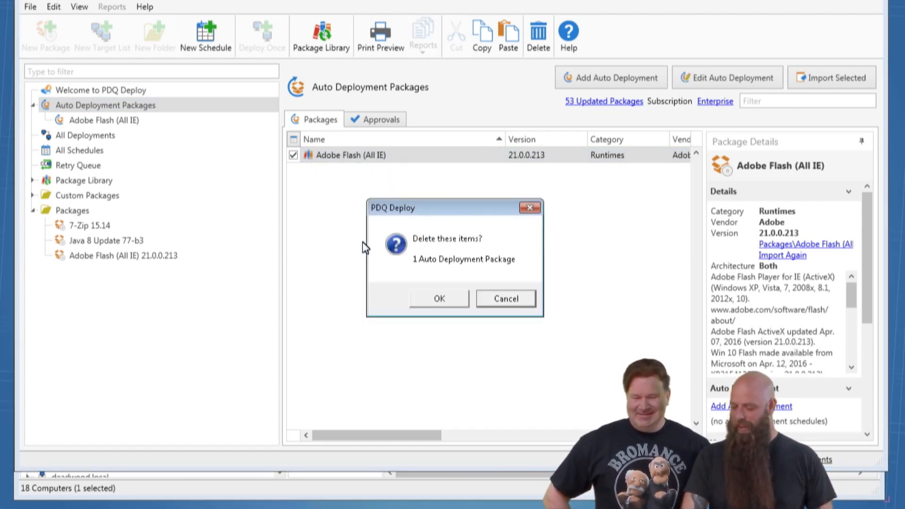
left_click(439, 298)
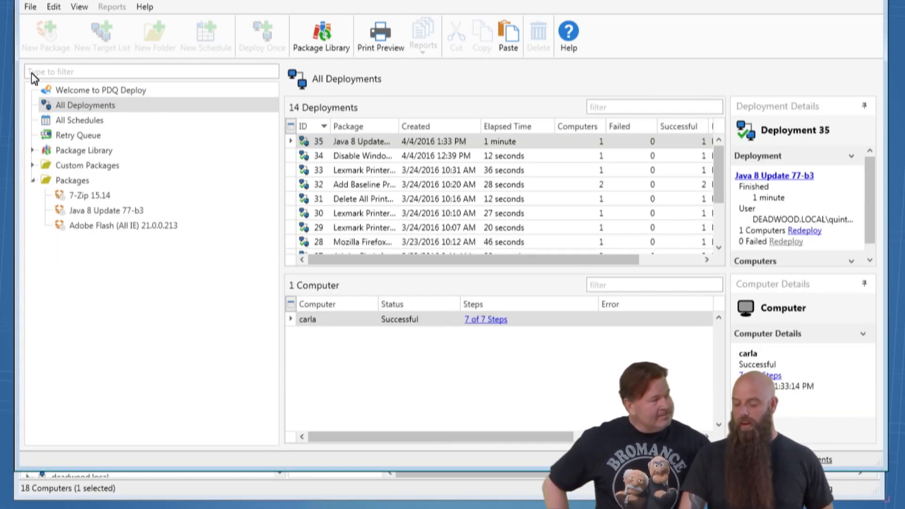
Start an auto deployment with a new schedule for the Adobe Flash for IE package in the Package Library
left_click(70, 151)
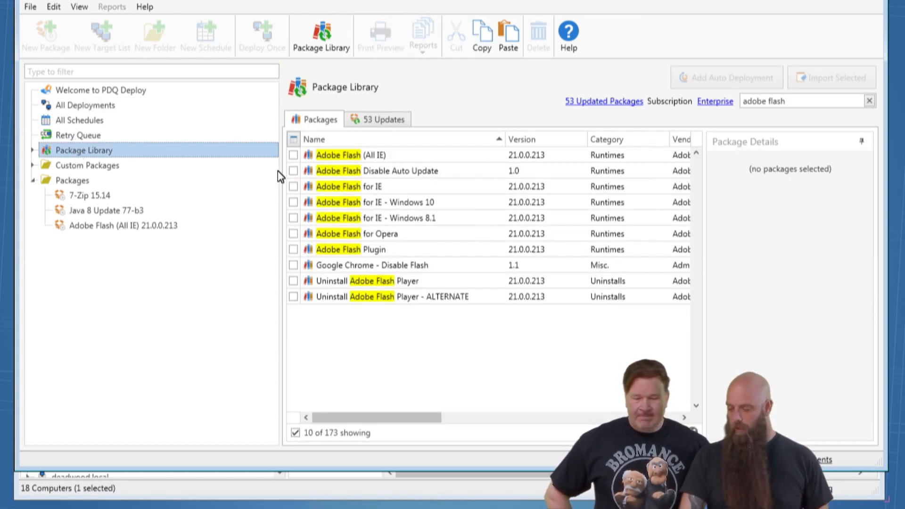
mouse_move(309, 189)
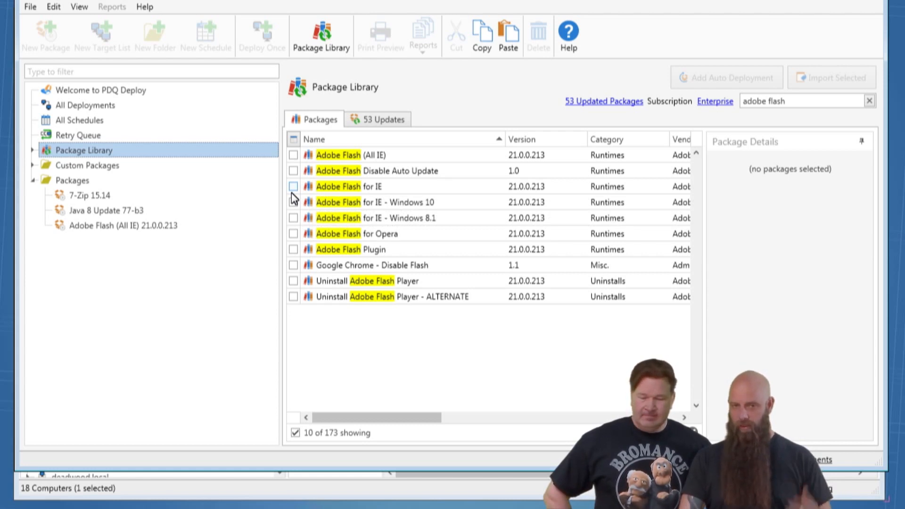
left_click(293, 186)
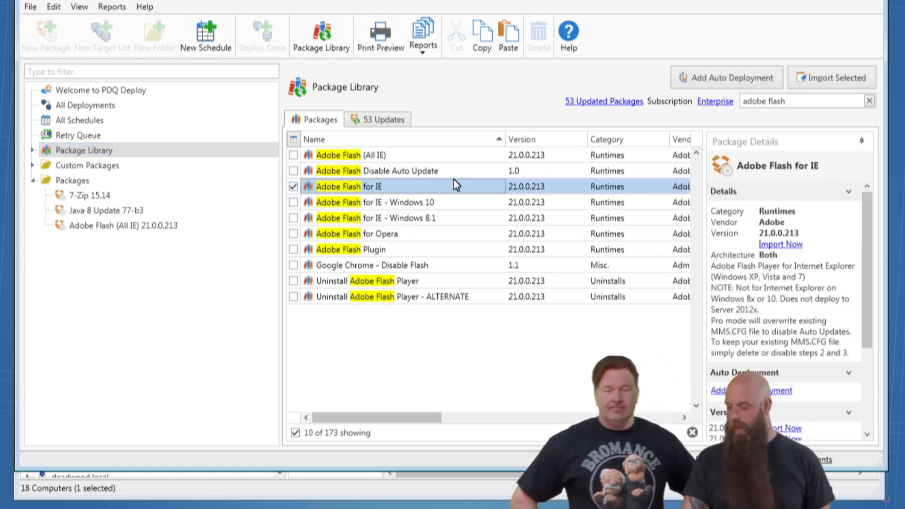
left_click(758, 81)
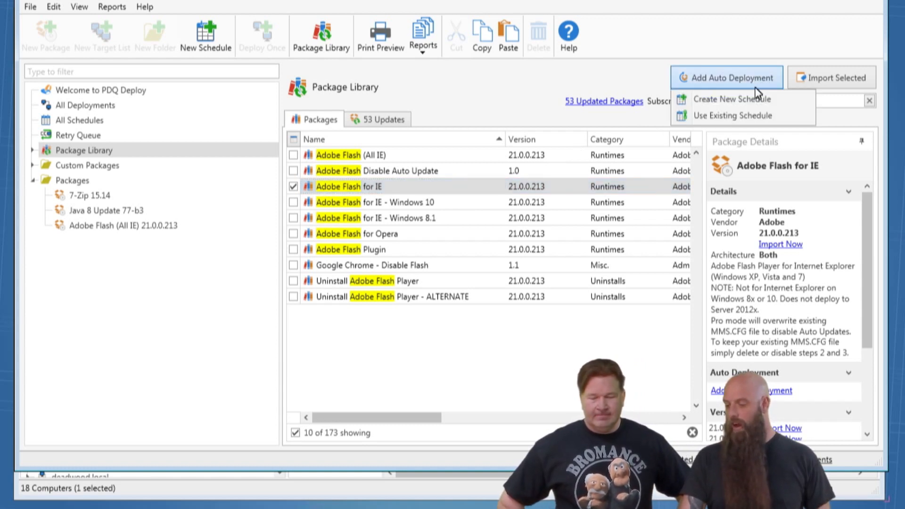
left_click(752, 101)
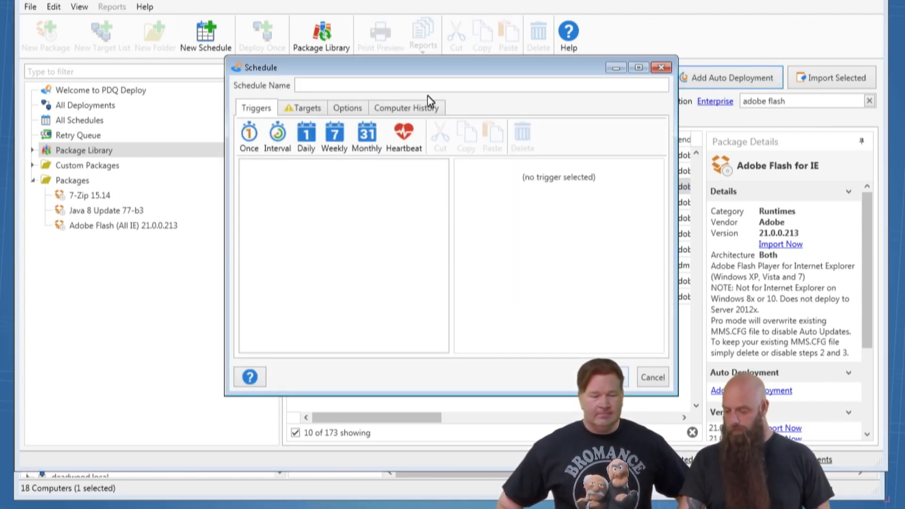
Name the new auto deployment schedule "Flash IE 7"
left_click(370, 88)
type("Flaash IE")
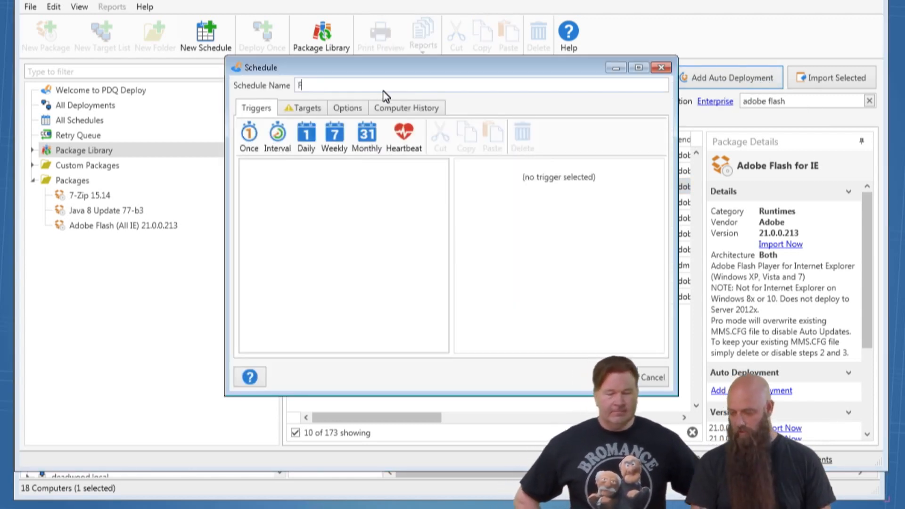
key("BackSpace")
key("BackSpace")
key("BackSpace")
key("BackSpace")
key("BackSpace")
key("BackSpace")
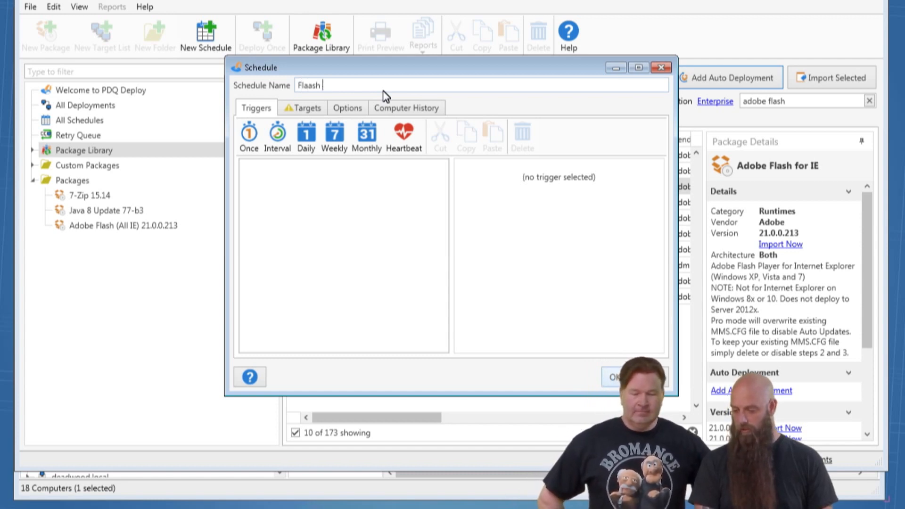
type("sh IE")
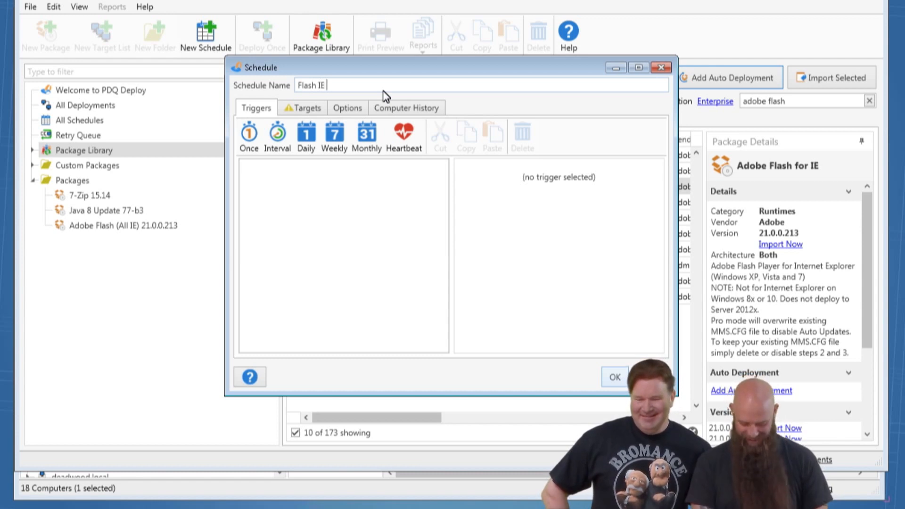
type(" 7")
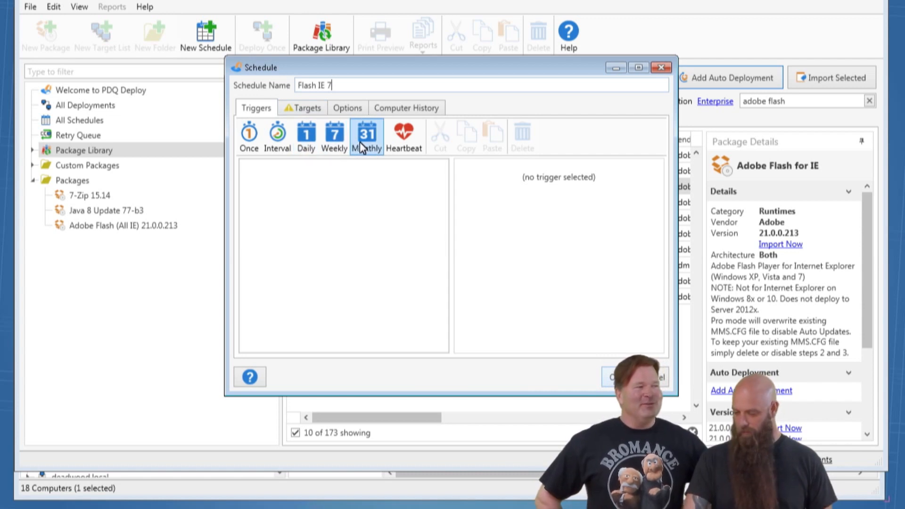
Add a weekly trigger to the Flash IE 7 schedule that runs on Monday and Friday at 11:00 PM
left_click(337, 139)
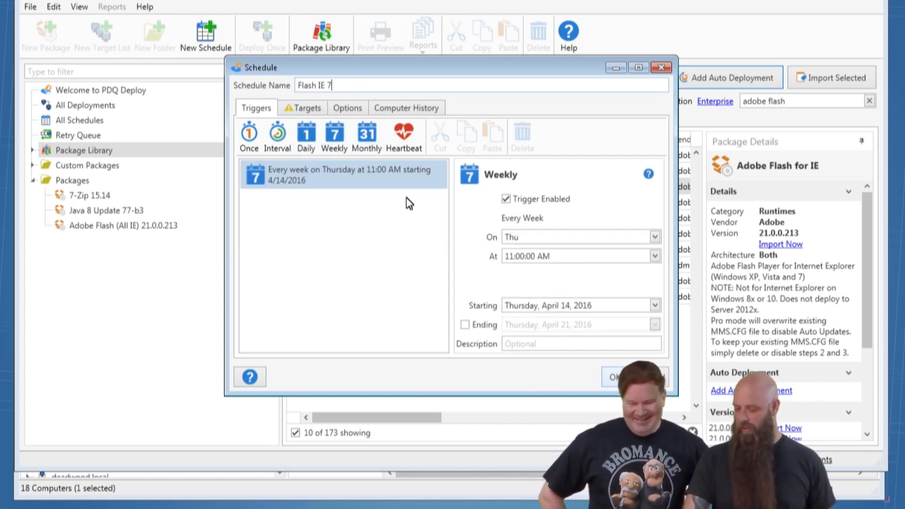
left_click(538, 239)
left_click(509, 320)
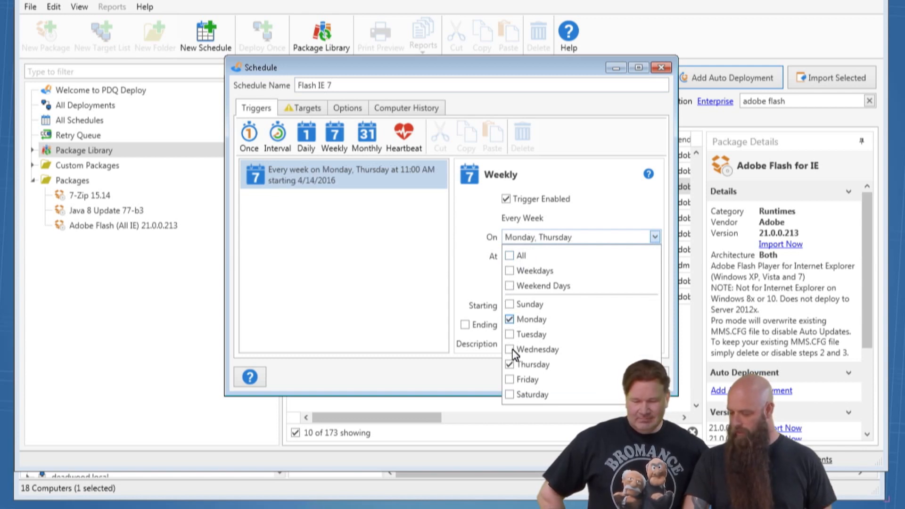
left_click(509, 380)
left_click(571, 364)
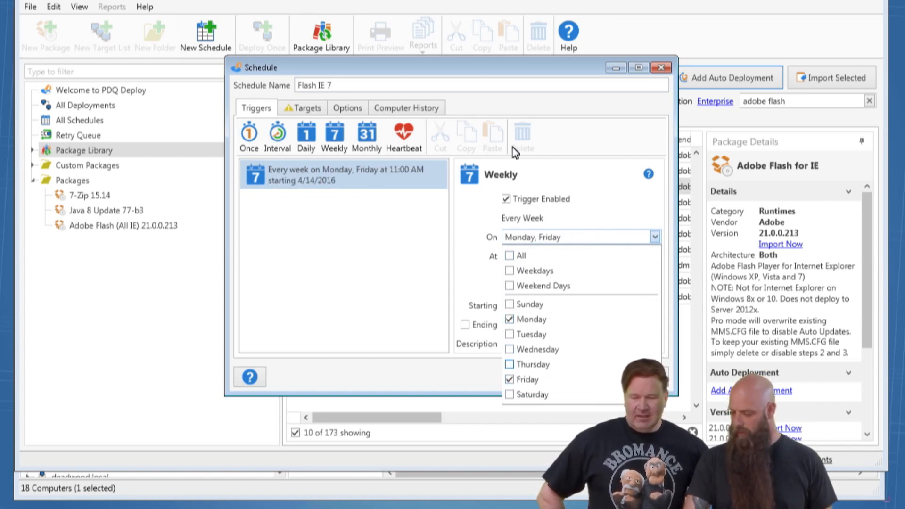
left_click(574, 195)
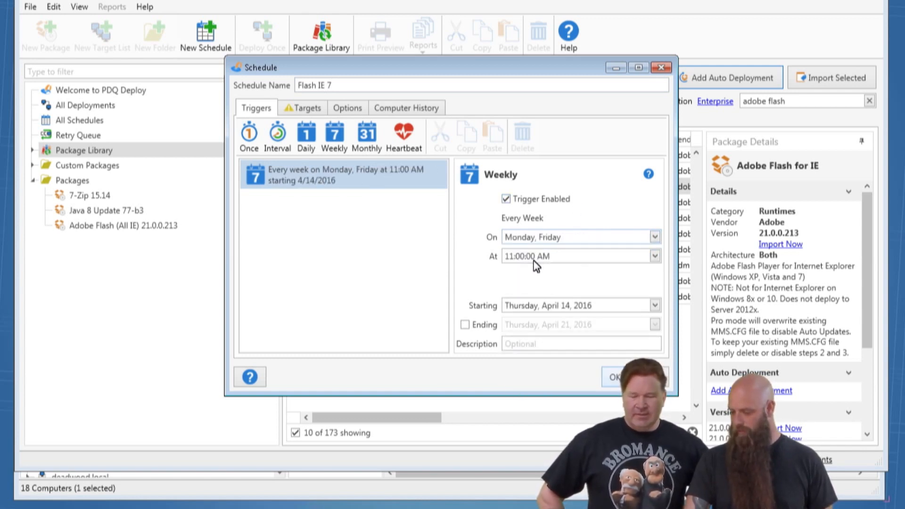
left_click(546, 257)
key("p")
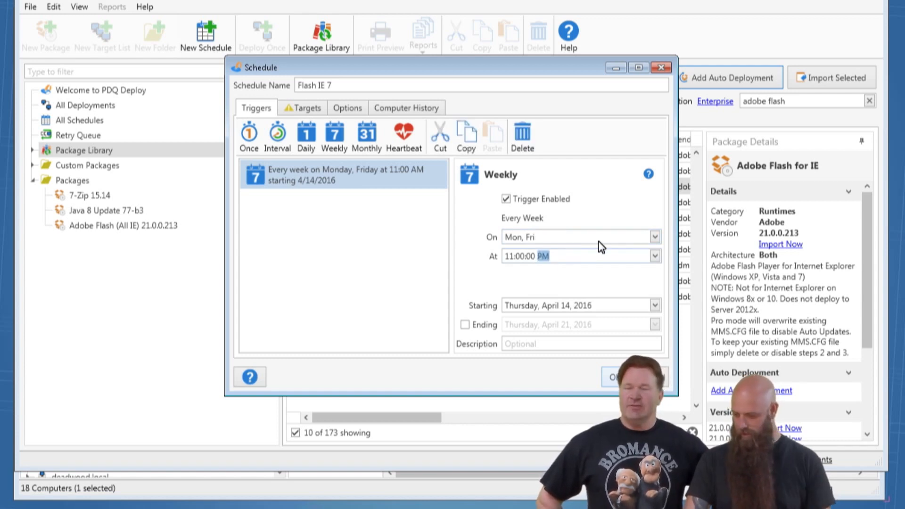
Link the schedule to the PDQ Inventory collection Flash IE on XP - Windows 7 (Old), check its options and save it
left_click(295, 106)
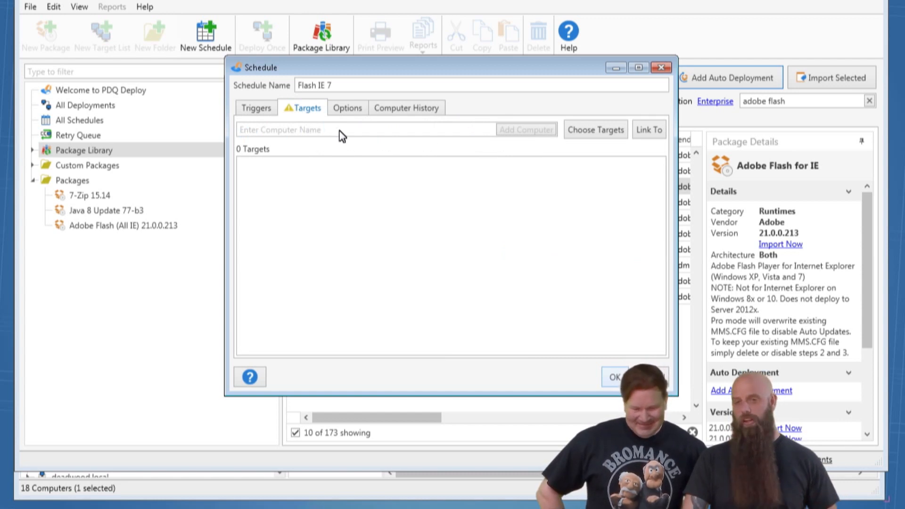
left_click(644, 128)
left_click(651, 170)
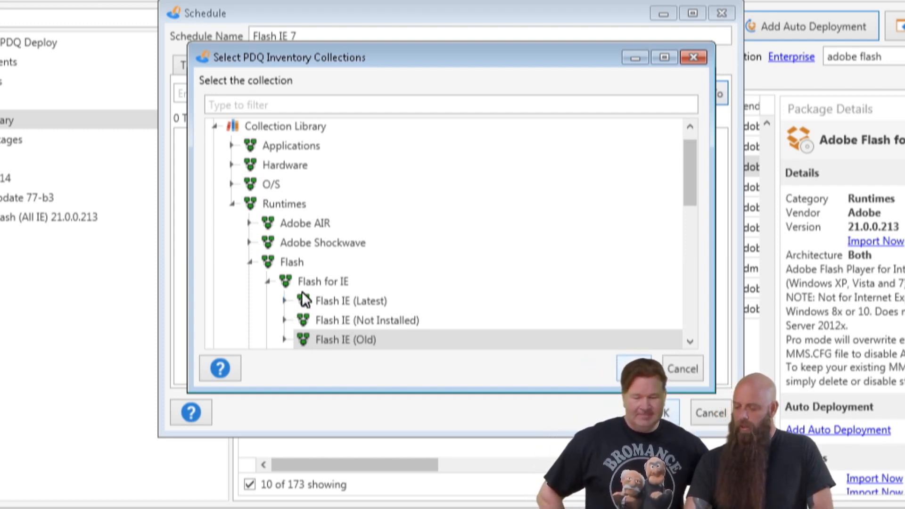
left_click(285, 338)
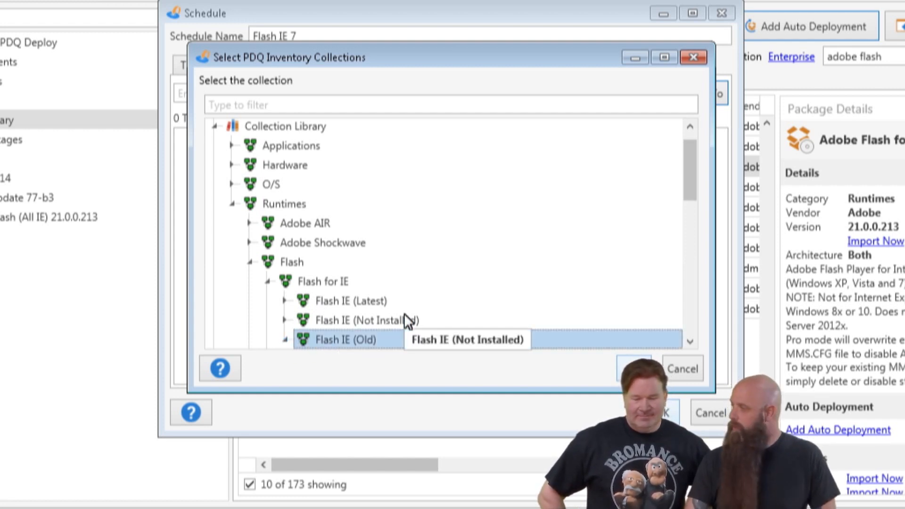
scroll(480, 288, "down", 2)
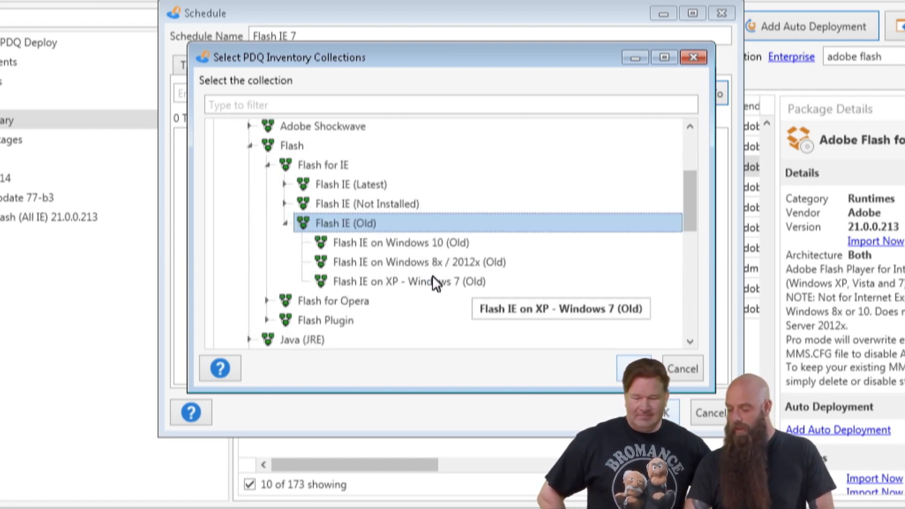
left_click(386, 281)
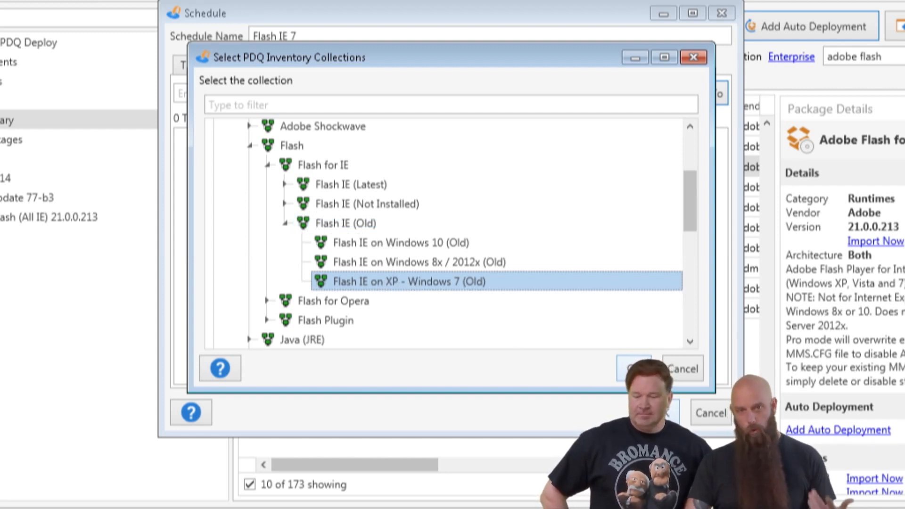
left_click(634, 369)
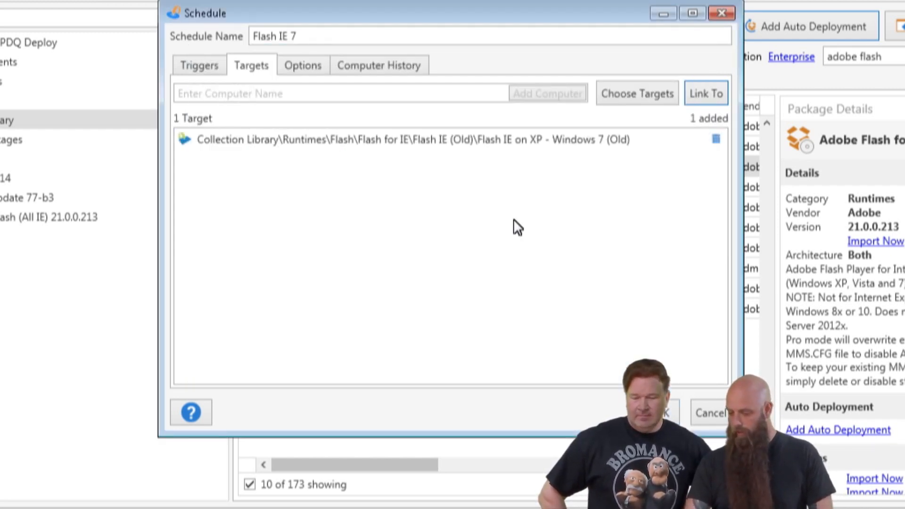
left_click(326, 65)
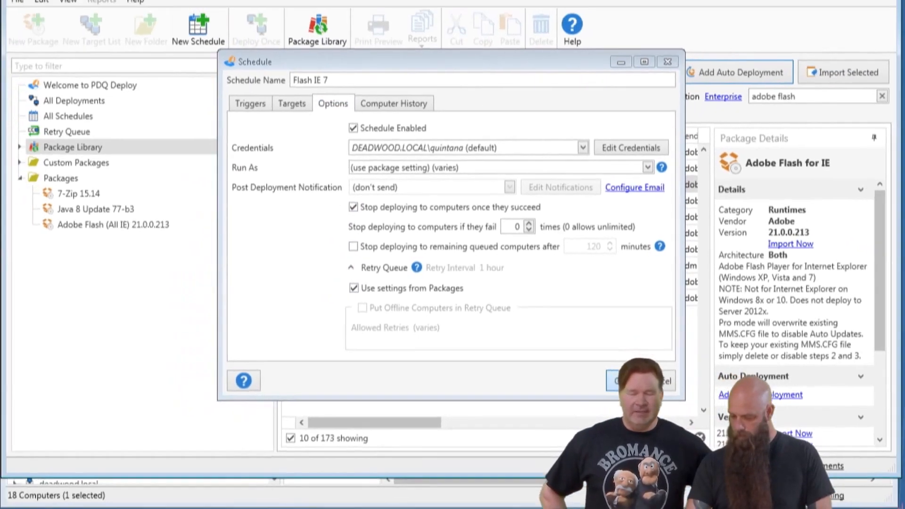
left_click(615, 380)
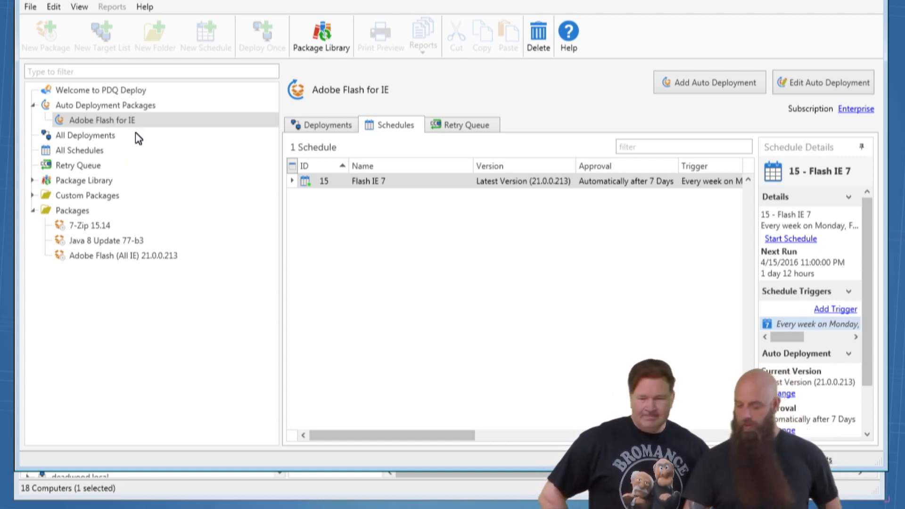
Start an auto deployment for the Adobe Flash for IE - Windows 10 package and name its new schedule "Flash Windows 10 IE"
left_click(81, 183)
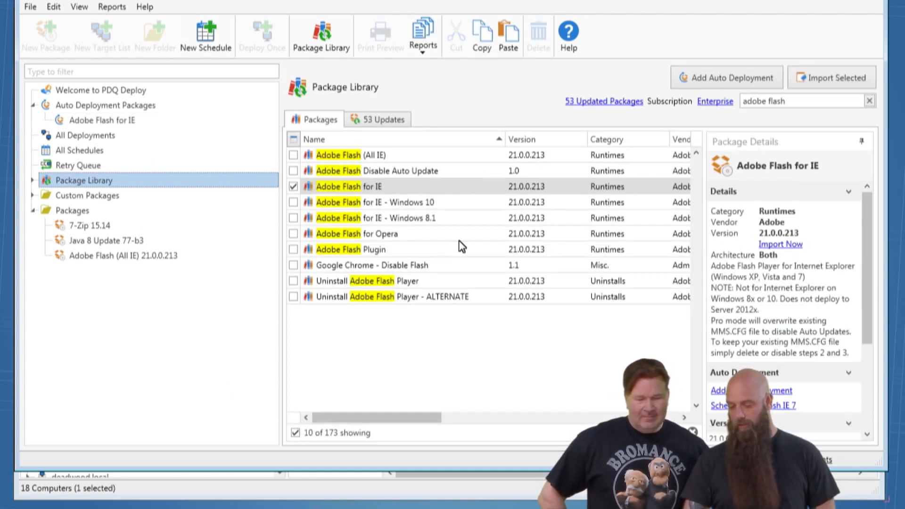
left_click(292, 186)
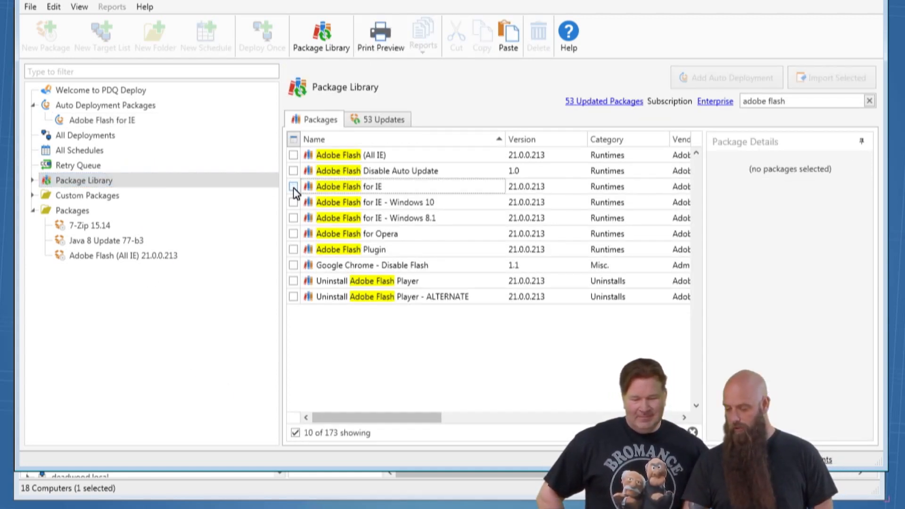
left_click(294, 202)
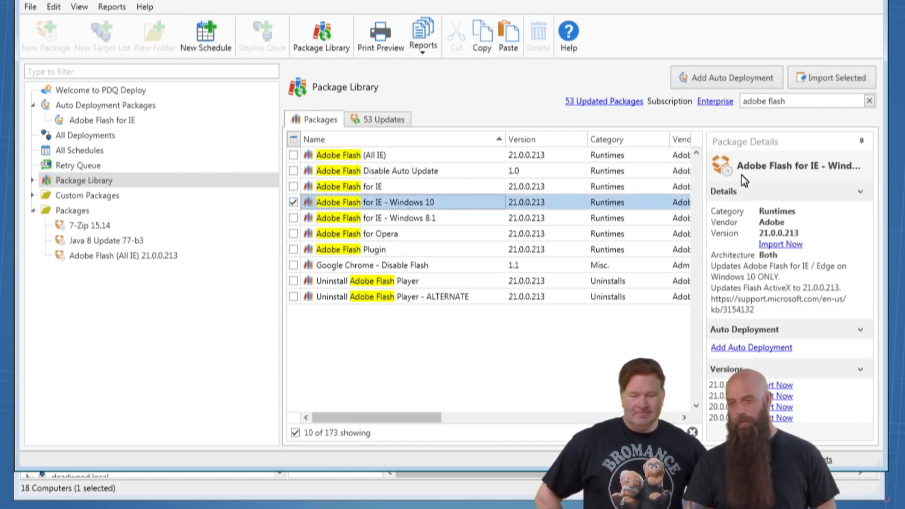
left_click(723, 80)
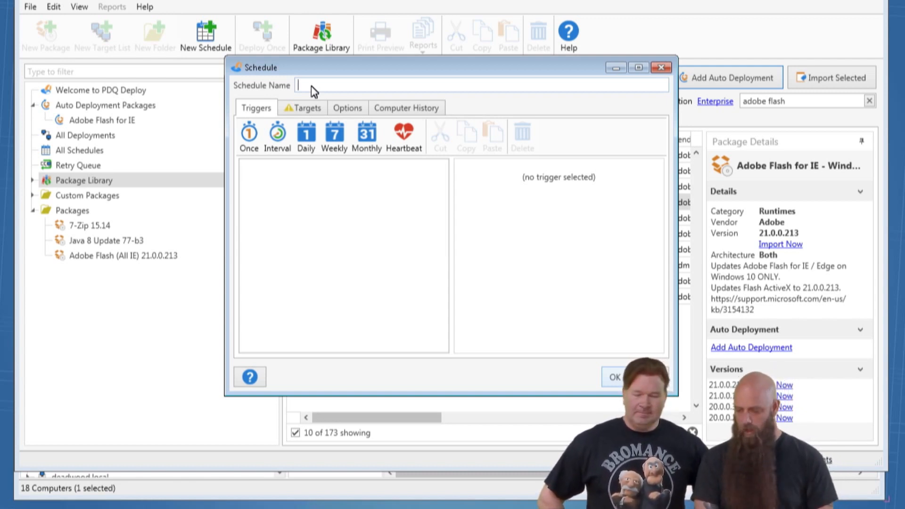
type("Fla")
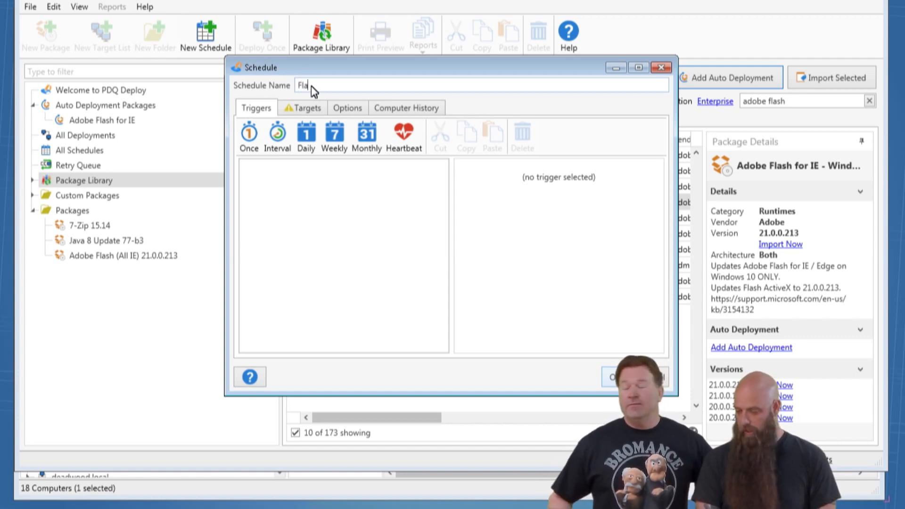
type("sh Windows ")
type("10 IE")
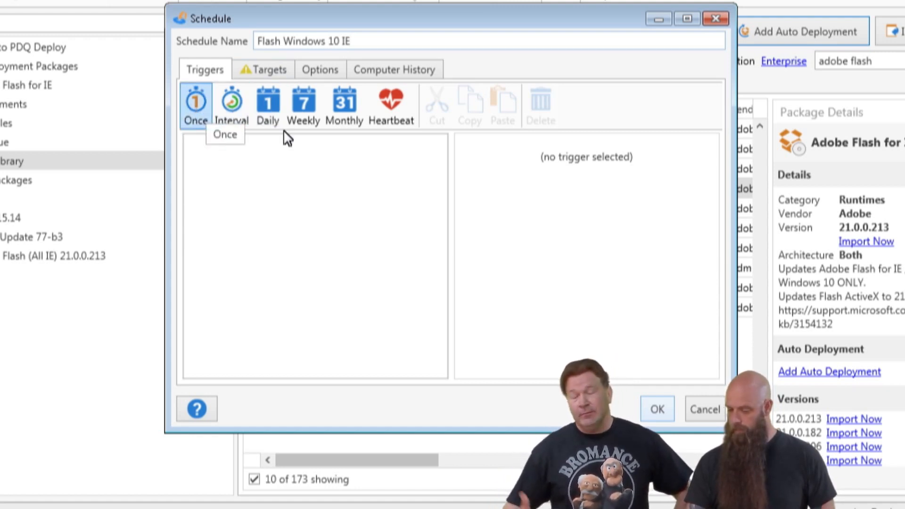
Add a weekly trigger to the Flash Windows 10 IE schedule for Monday and Friday at 11:10 PM
left_click(309, 113)
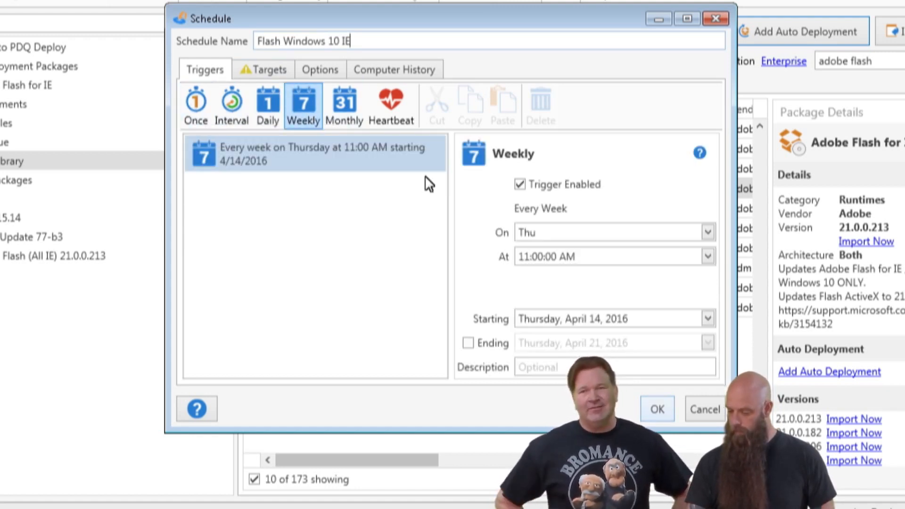
left_click(533, 229)
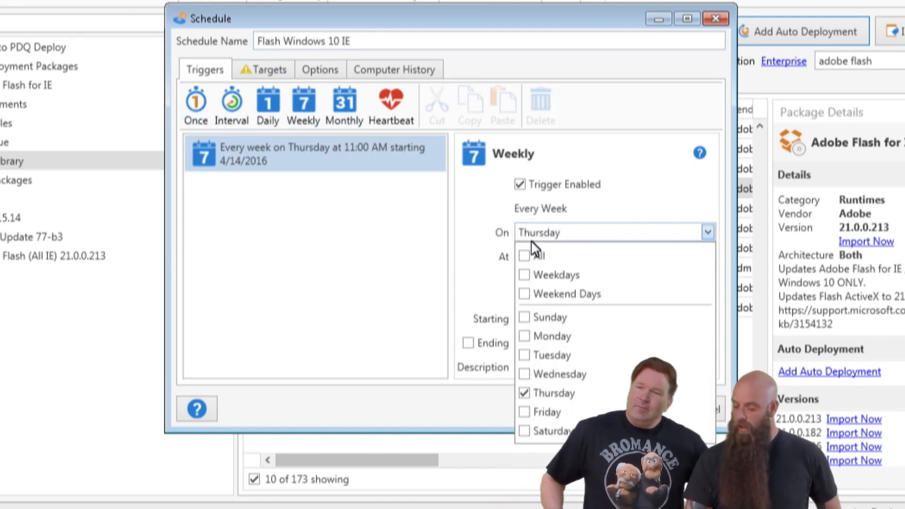
left_click(526, 336)
left_click(523, 399)
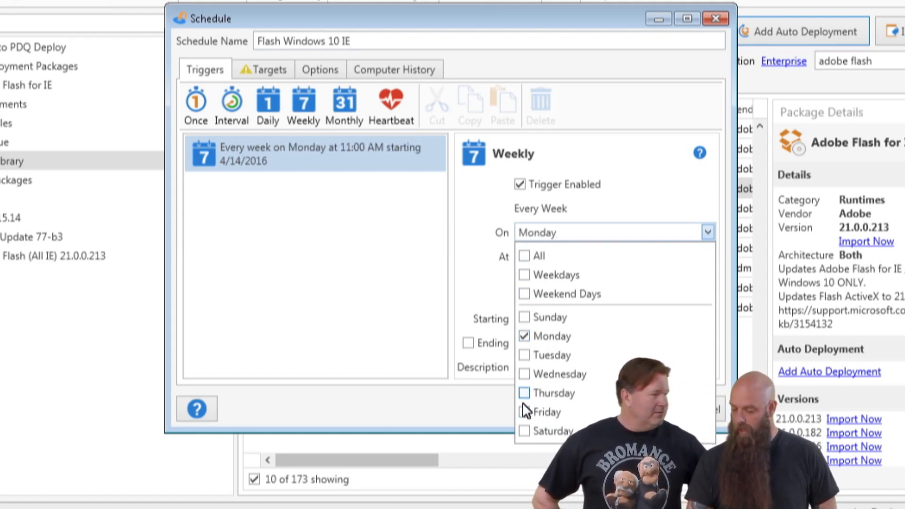
left_click(524, 411)
left_click(469, 282)
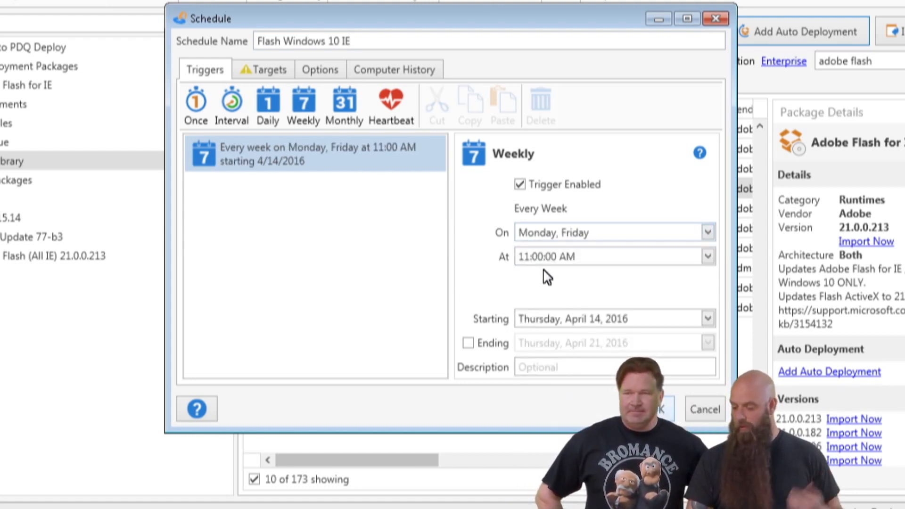
left_click(563, 258)
key("p")
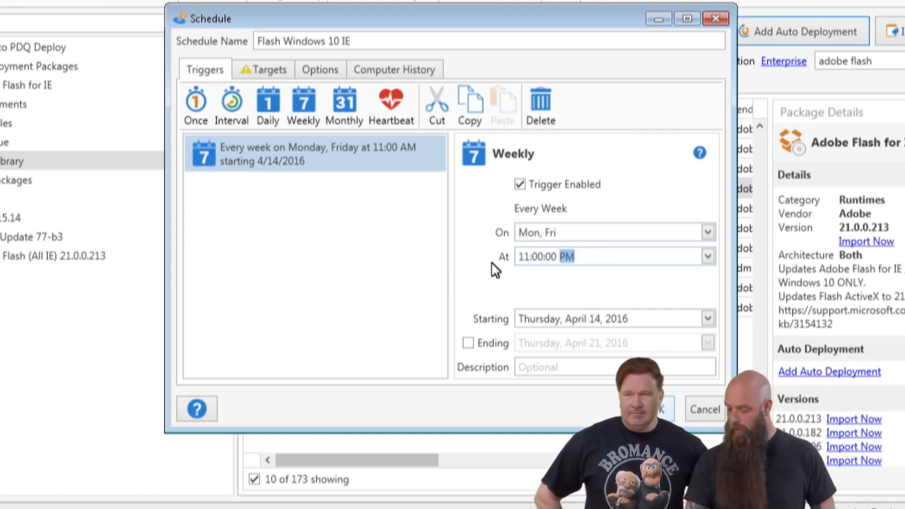
left_click(536, 255)
type("10")
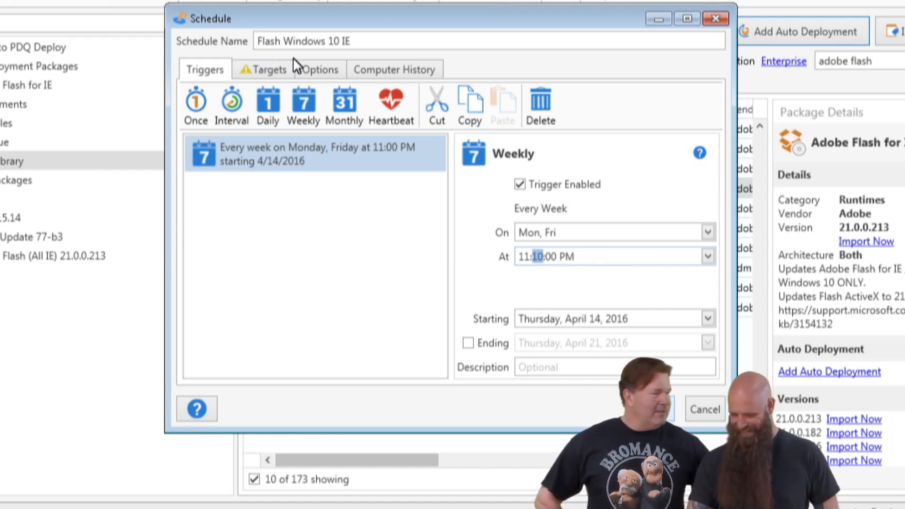
left_click(265, 68)
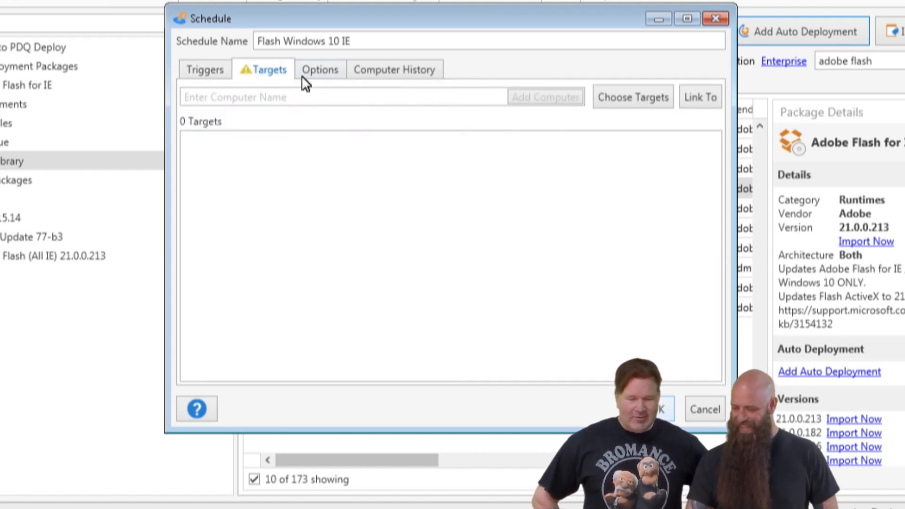
left_click(714, 96)
left_click(719, 143)
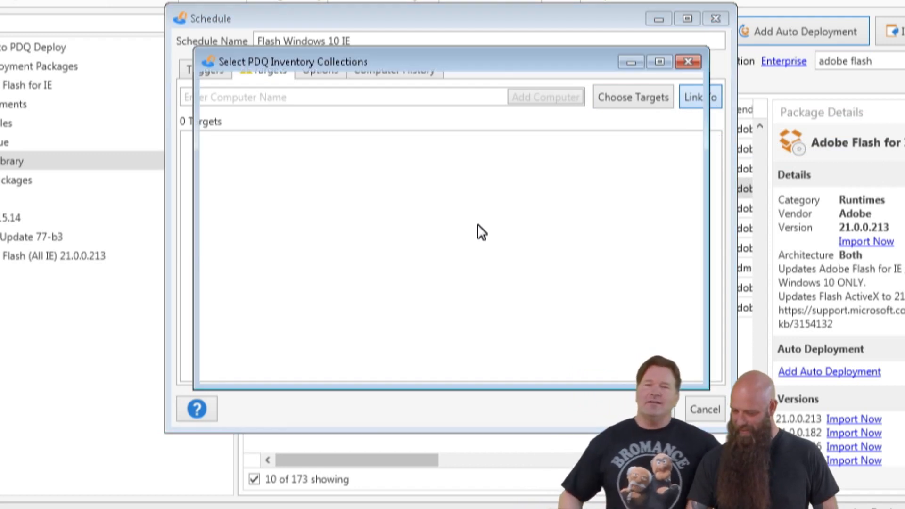
scroll(386, 301, "down", 1)
left_click(387, 301)
double_click(386, 300)
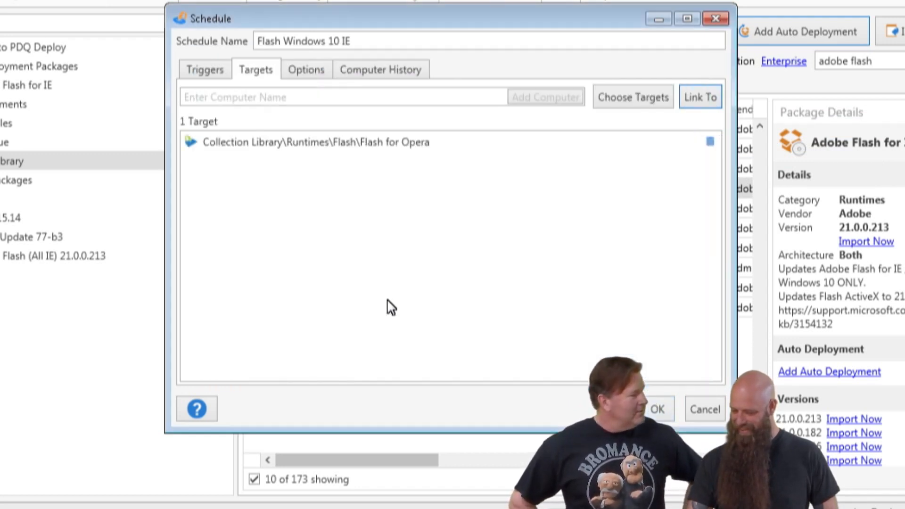
left_click(710, 141)
Replace the schedule's Flash for Opera target with the PDQ Inventory collection Flash IE on Windows 10 (Old) and save the schedule
left_click(700, 97)
left_click(659, 152)
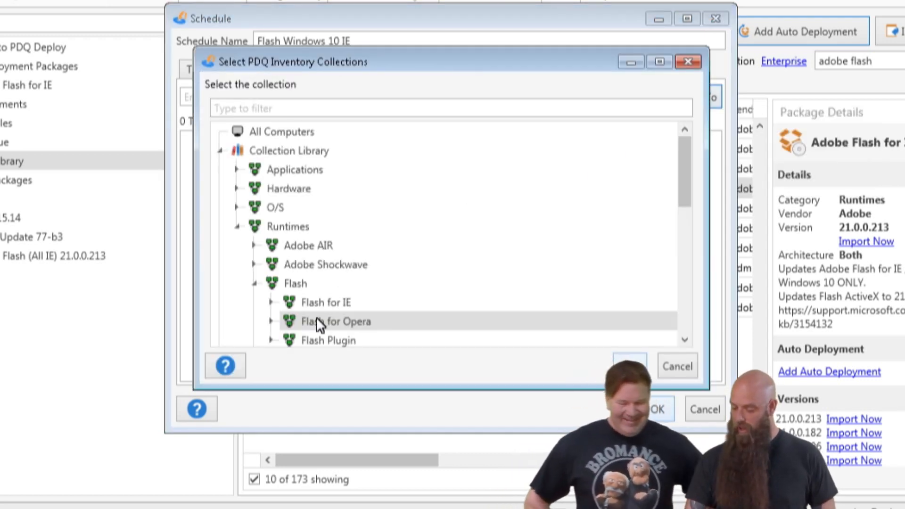
left_click(272, 302)
scroll(315, 320, "down", 1)
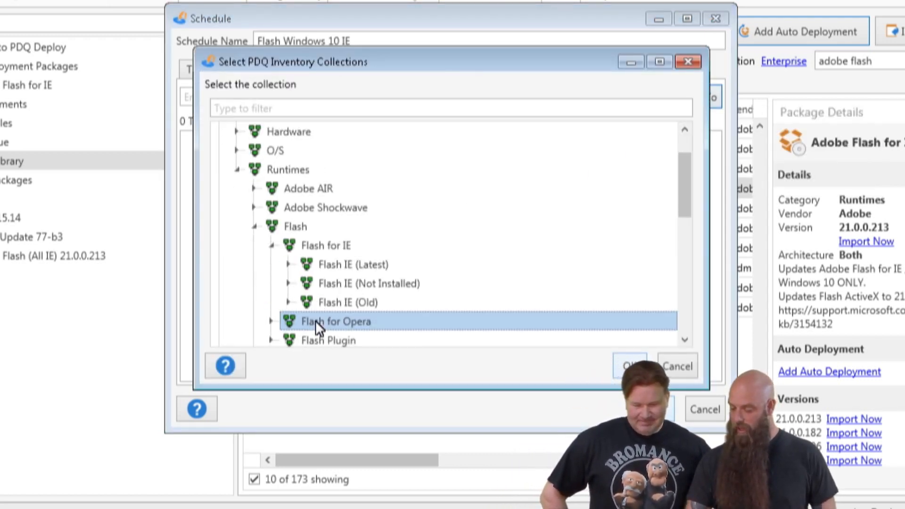
left_click(289, 302)
left_click(391, 323)
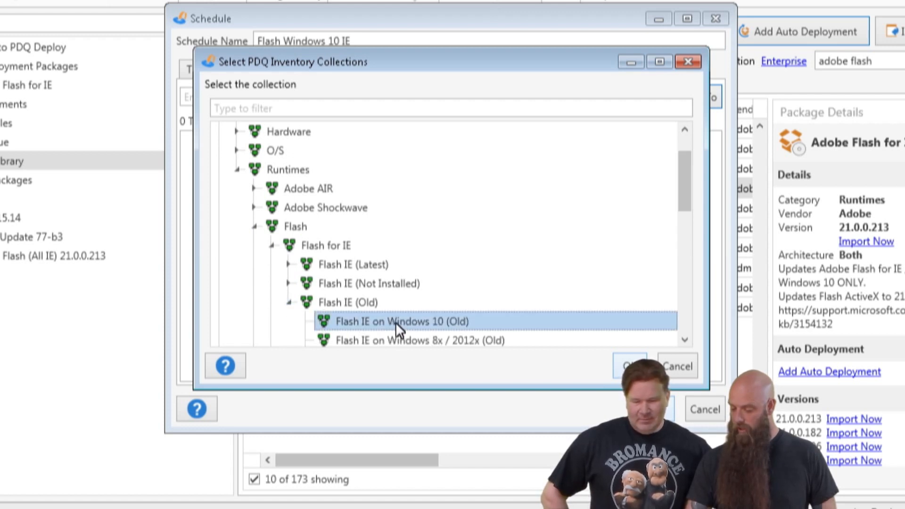
left_click(630, 360)
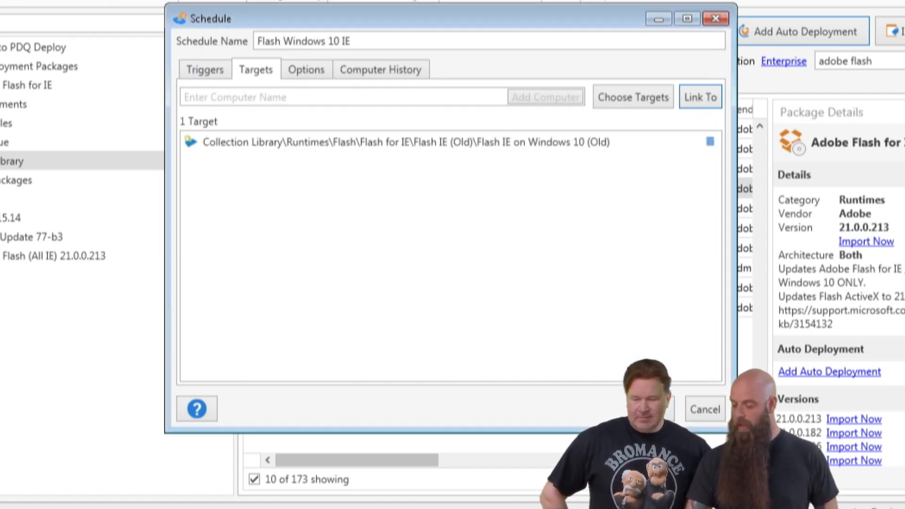
left_click(662, 406)
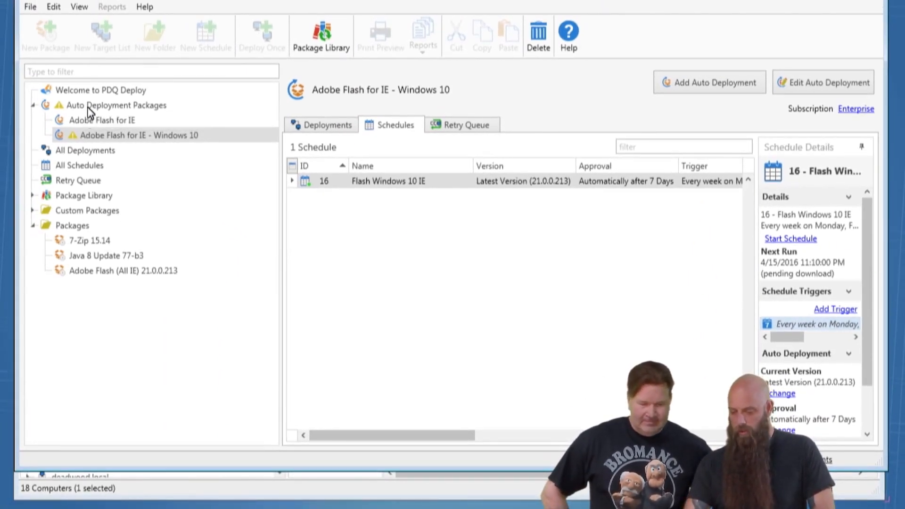
Review the details and versions of the Adobe Flash for IE auto deployment package, and view the list of all schedules
left_click(90, 107)
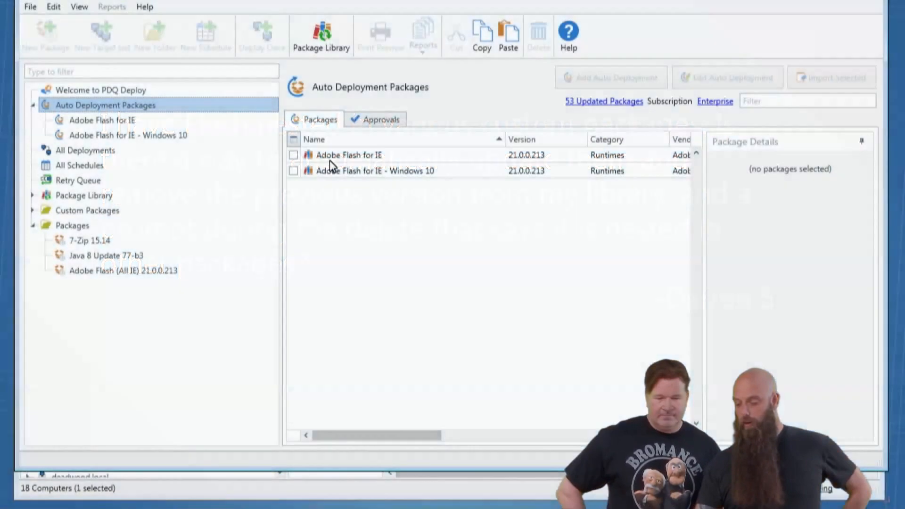
left_click(331, 156)
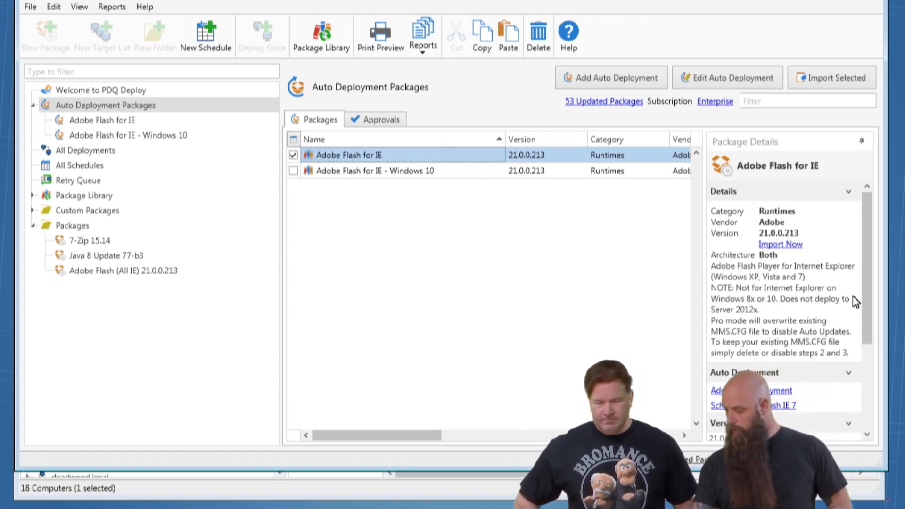
left_click_drag(869, 330, 859, 358)
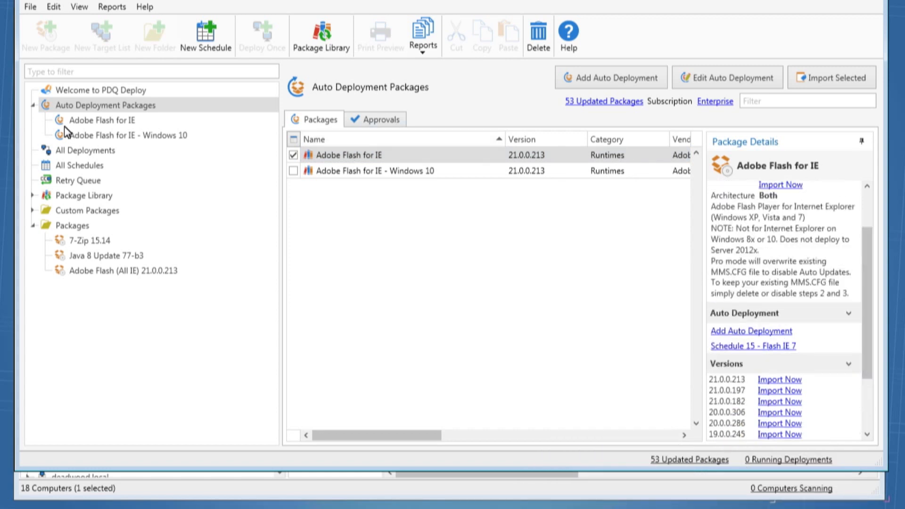
left_click(61, 167)
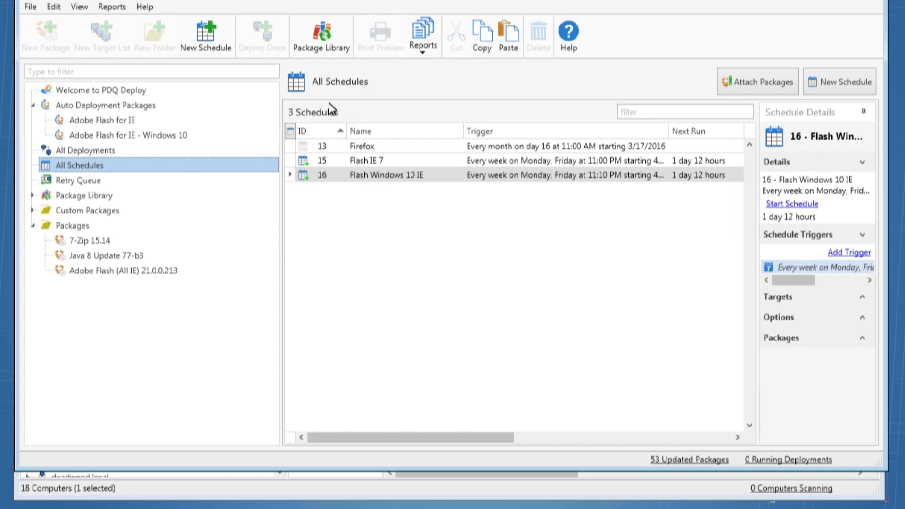
Review the default approval settings for new auto deployments in the Package Library preferences
left_click(29, 7)
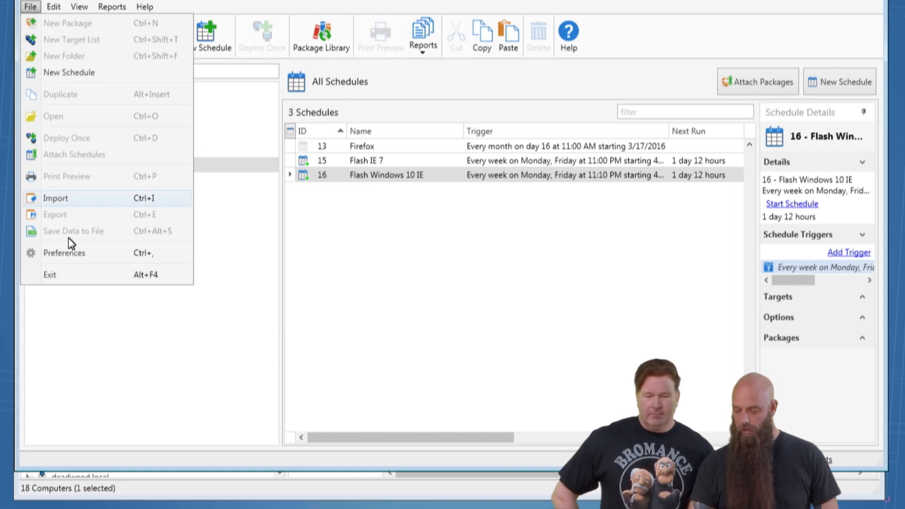
left_click(67, 253)
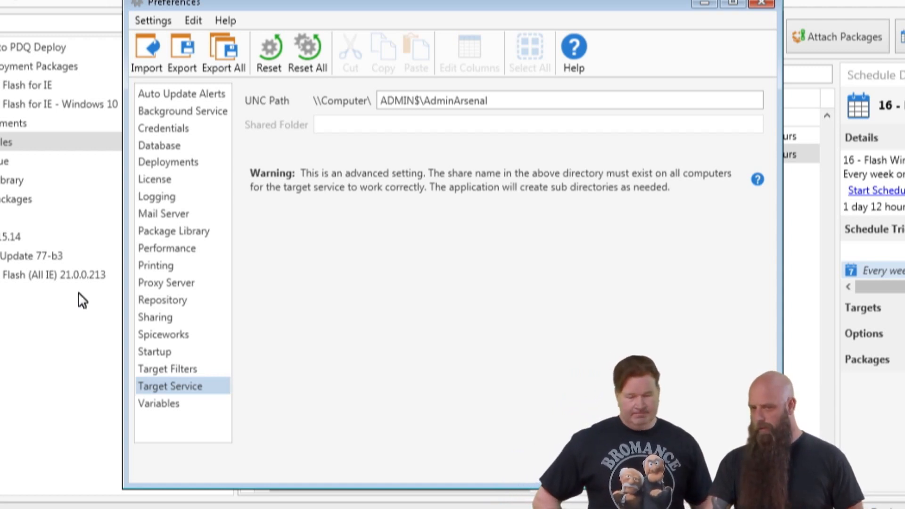
left_click(174, 231)
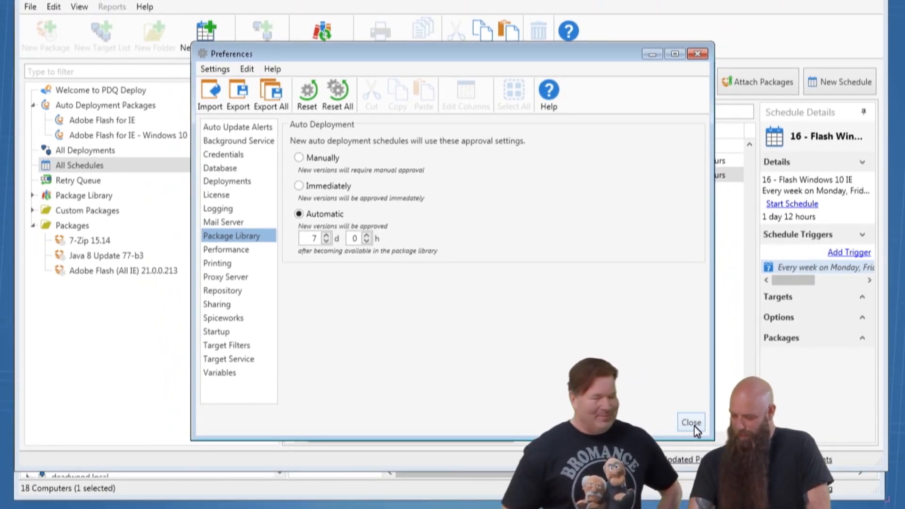
left_click(691, 422)
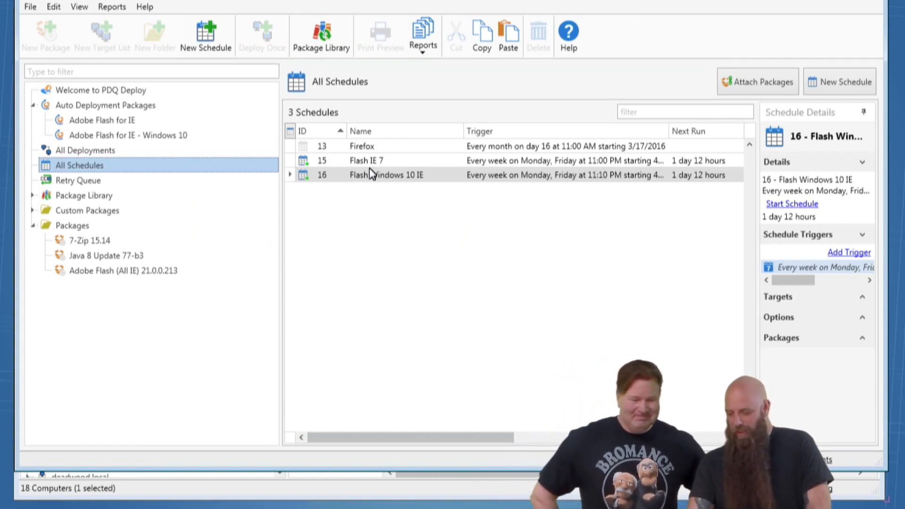
Check the options of the Flash Windows 10 IE schedule and view its entry under the Adobe Flash for IE - Windows 10 auto deployment
left_click(390, 178)
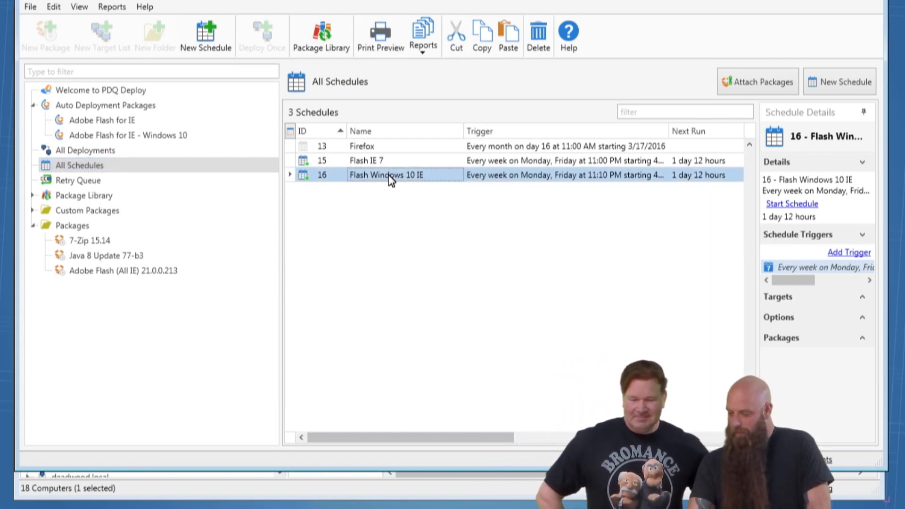
left_click(863, 318)
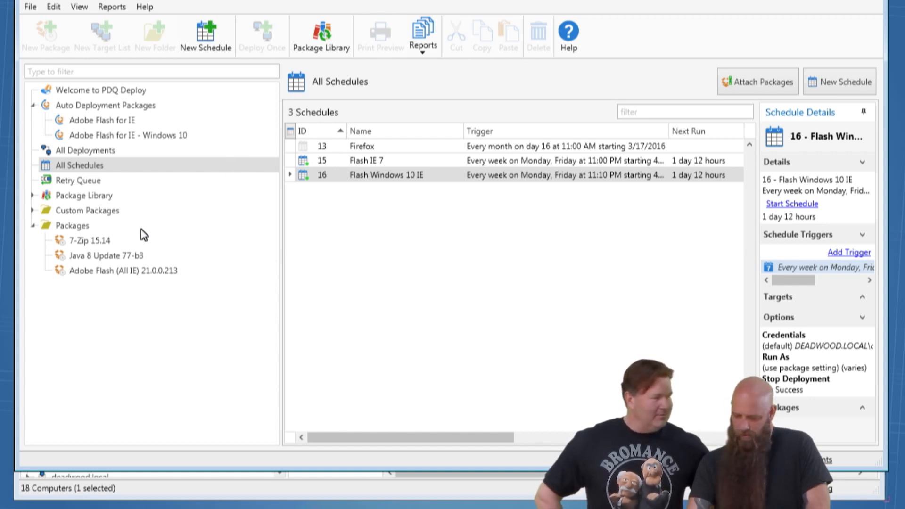
left_click(101, 135)
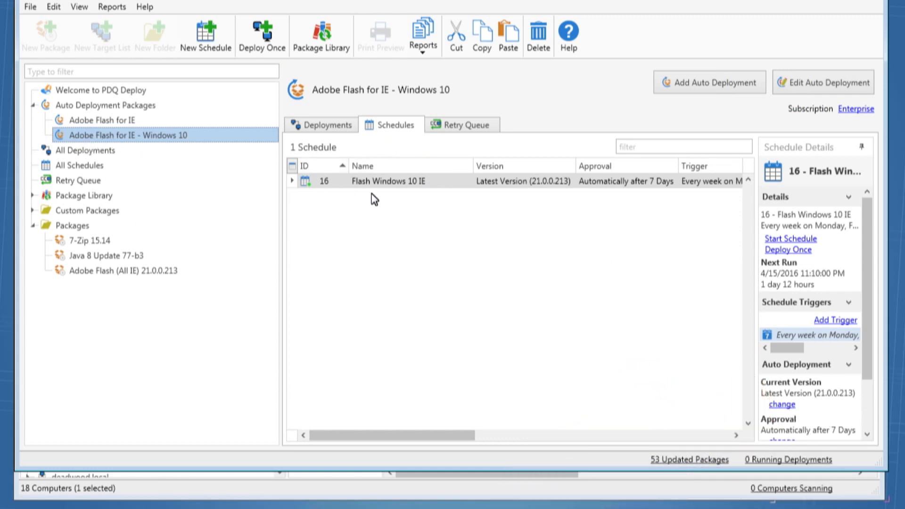
left_click(389, 125)
left_click(317, 126)
left_click(381, 130)
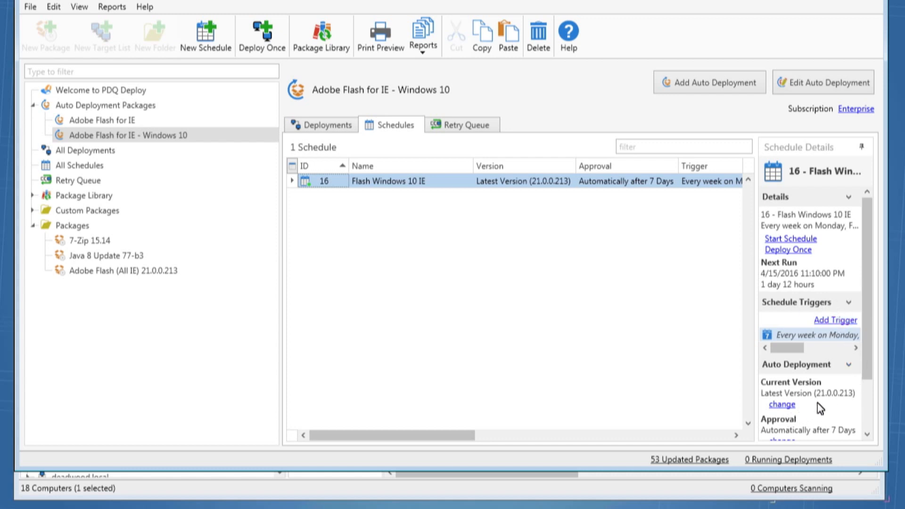
Set the approval policy of the Flash Windows 10 IE schedule to automatic after 1 day
left_click_drag(866, 343, 854, 380)
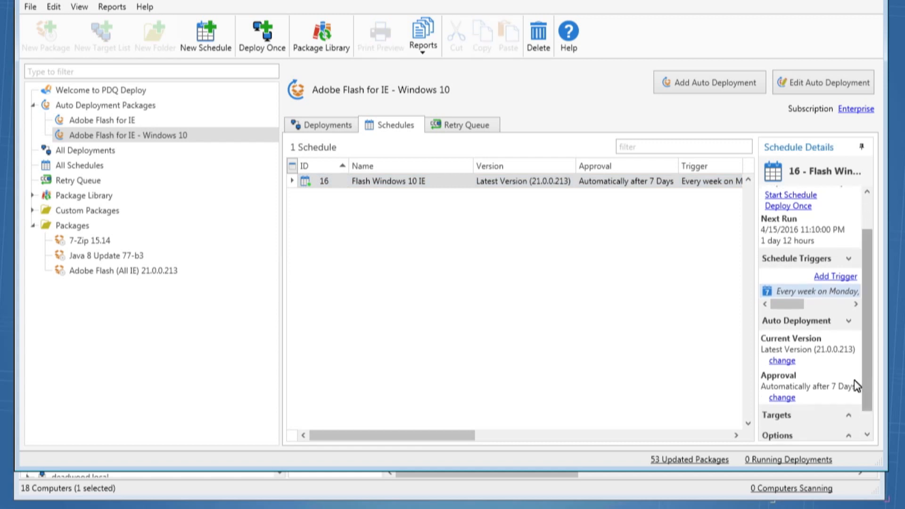
left_click(782, 398)
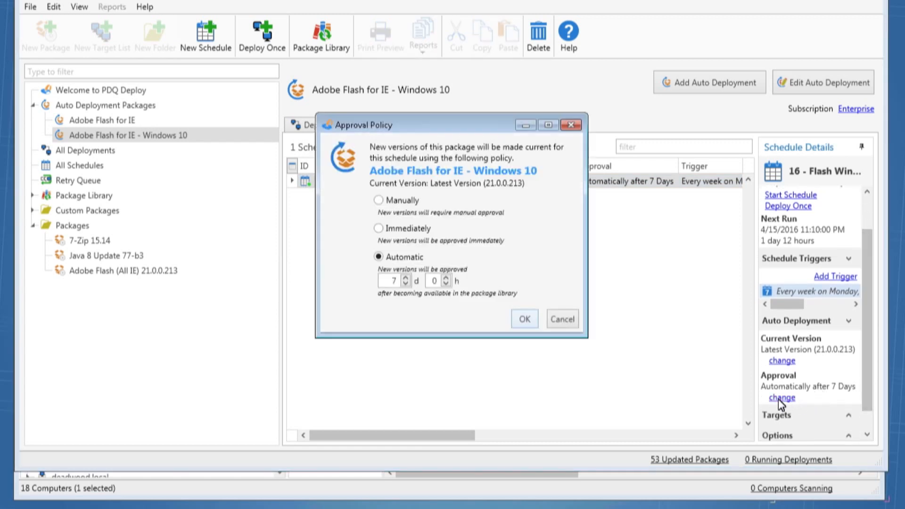
left_click(405, 283)
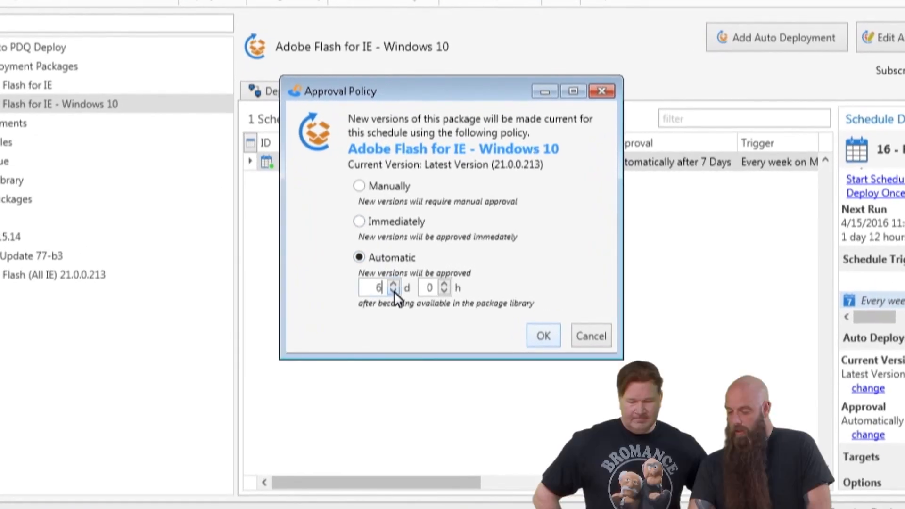
left_click(394, 291)
left_click(394, 291)
left_click(394, 291)
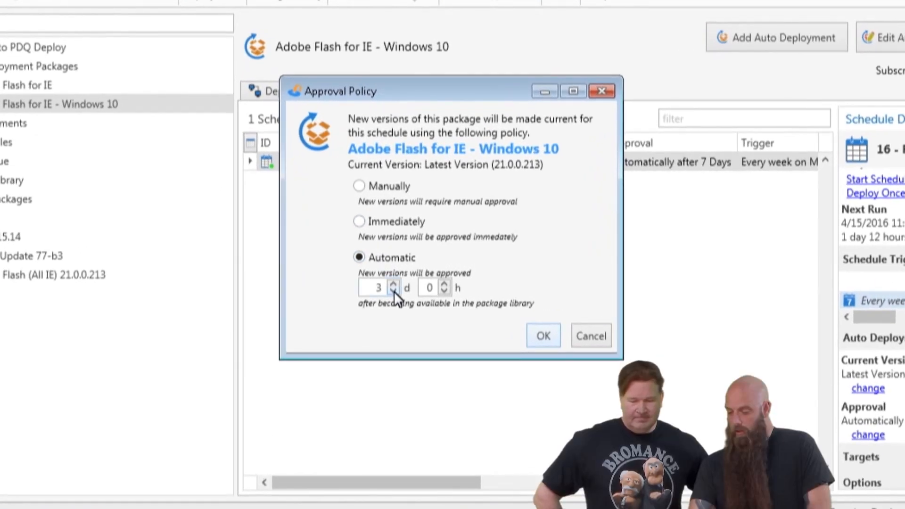
left_click(394, 291)
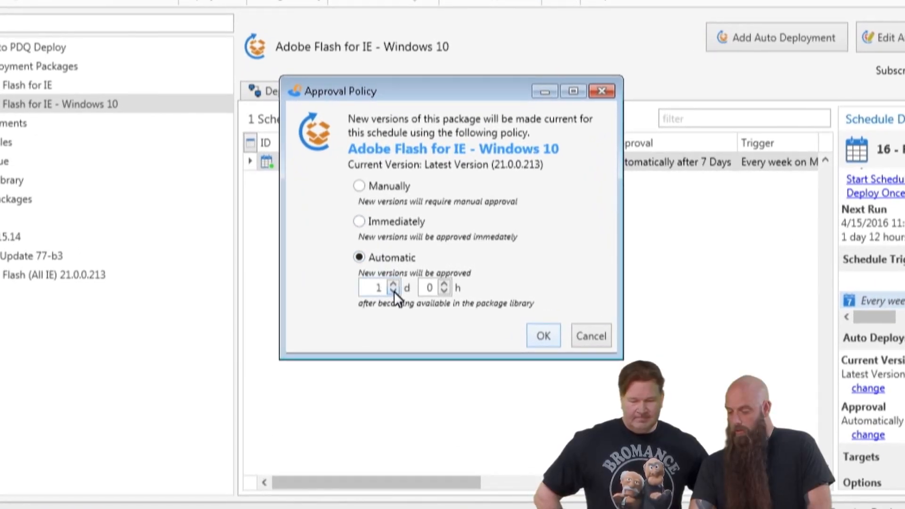
left_click(551, 335)
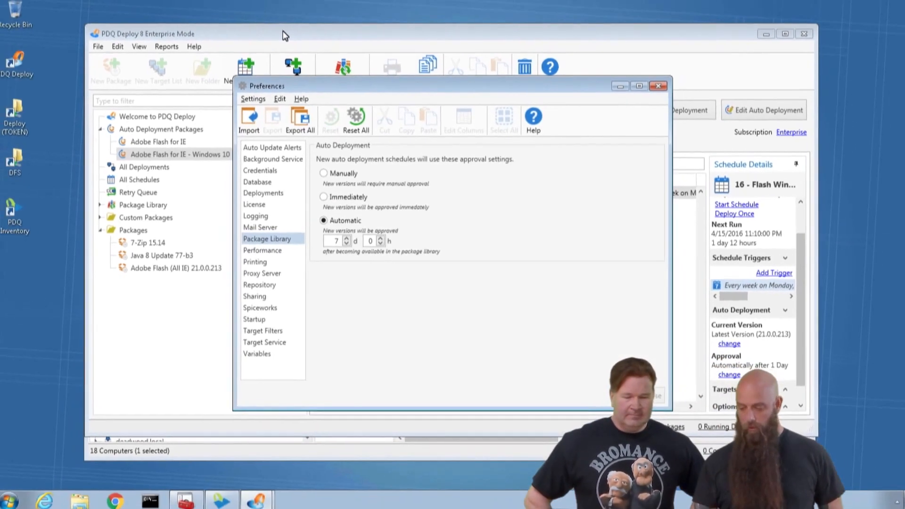
Try the Manually option as default auto deployment approval, return it to Automatic and close the preferences
left_click(325, 175)
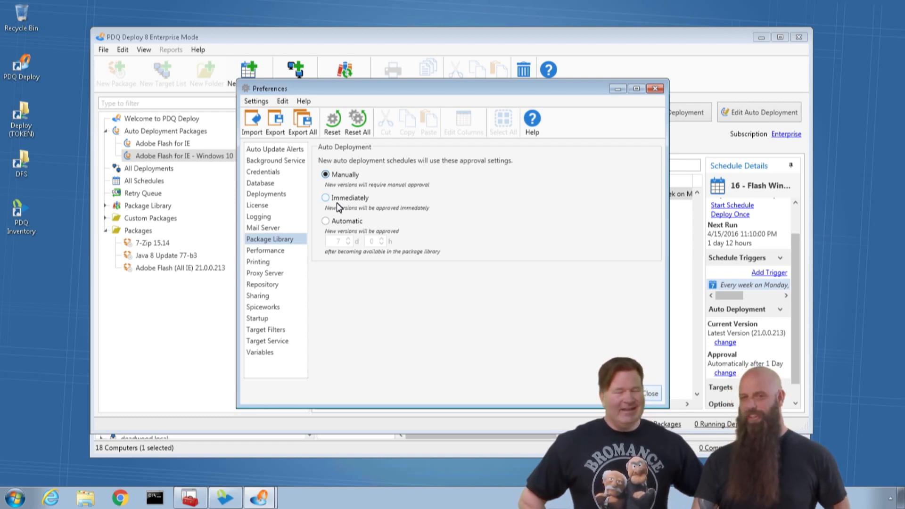
left_click(342, 222)
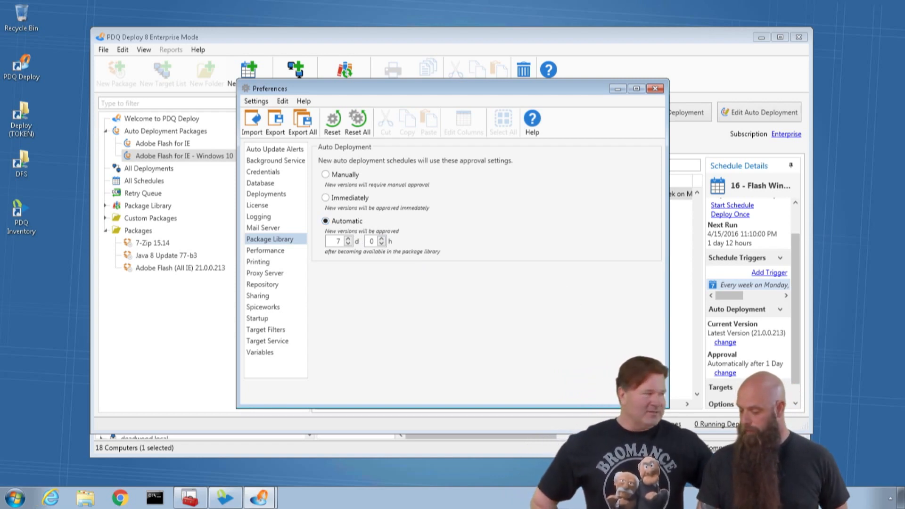
left_click(642, 392)
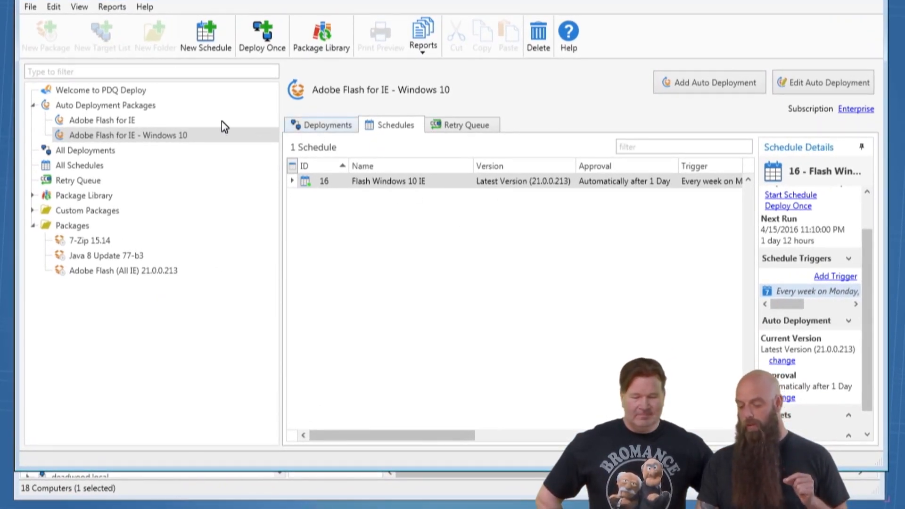
Open the Repository folder from the preferences and examine the installer files in Adobe\FlashPlayer\ActiveX
left_click(111, 110)
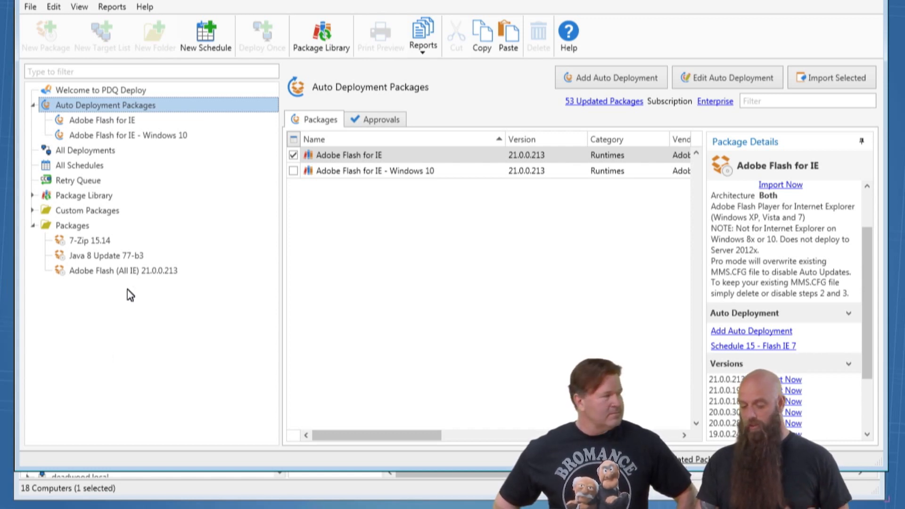
key("ctrl+comma")
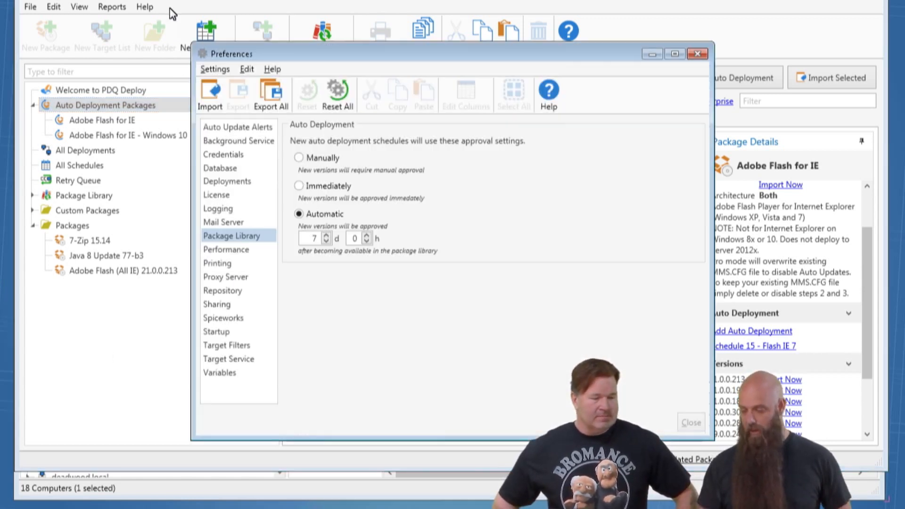
left_click(217, 290)
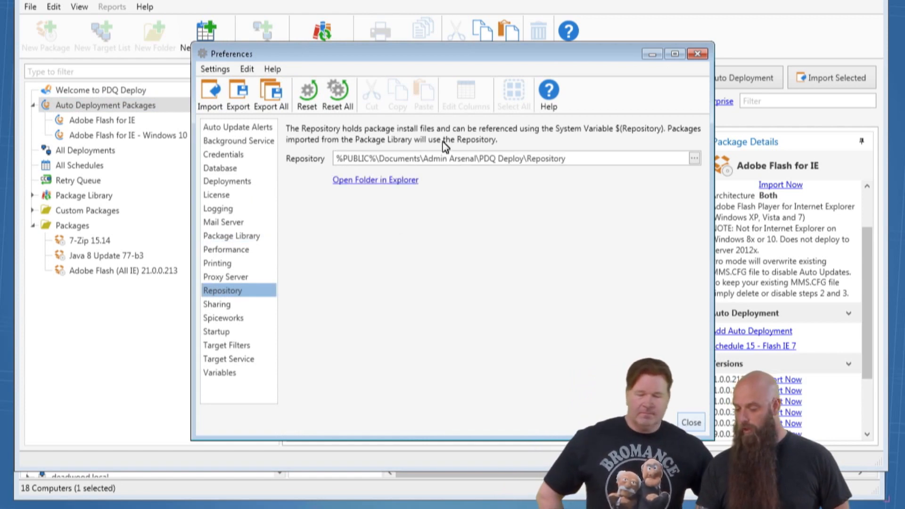
left_click(337, 178)
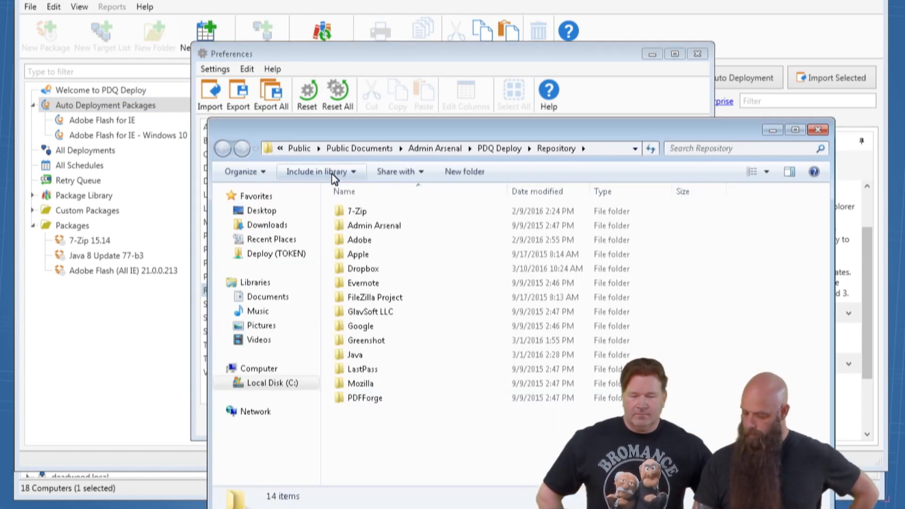
double_click(359, 240)
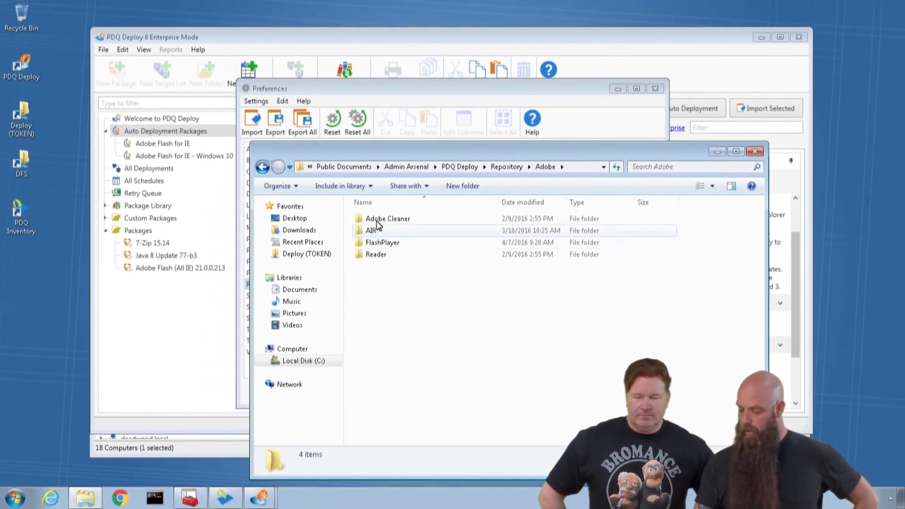
double_click(371, 242)
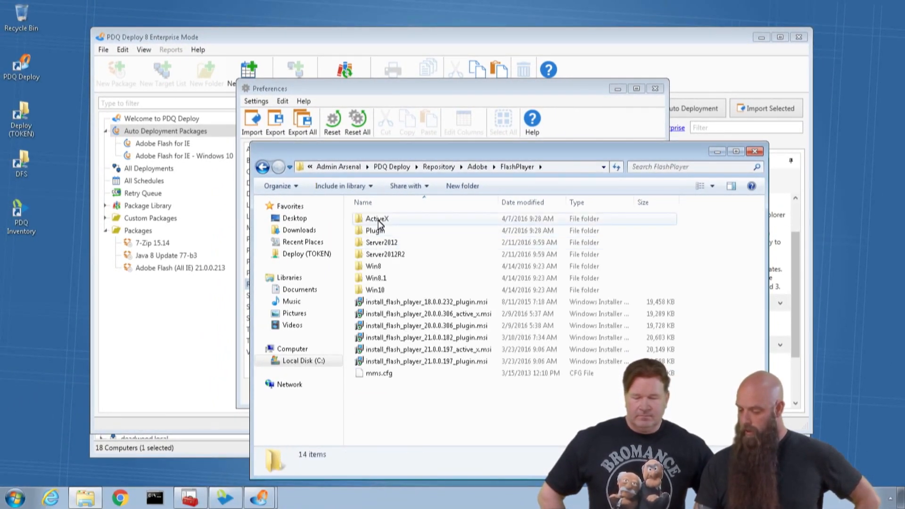
double_click(378, 219)
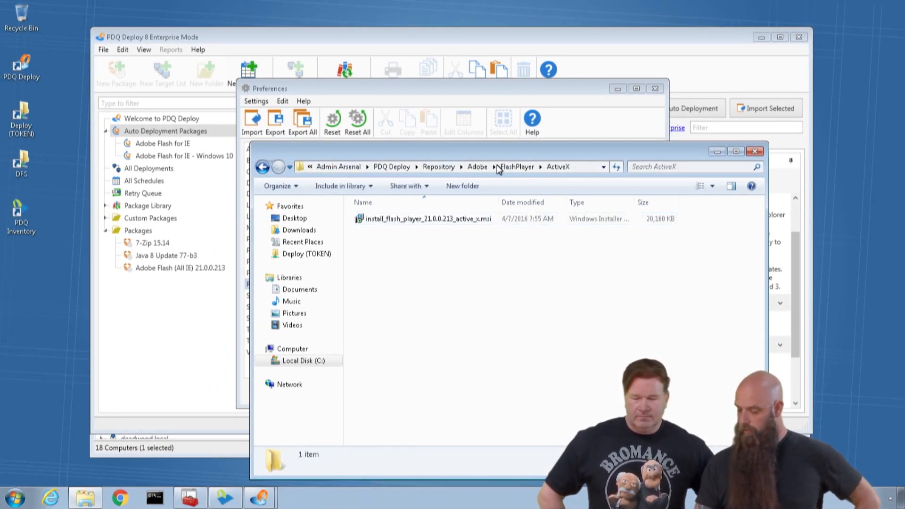
Examine the update files in the FlashPlayer folder's Win10 subfolder, and close the folder and preferences windows
left_click(516, 167)
double_click(375, 290)
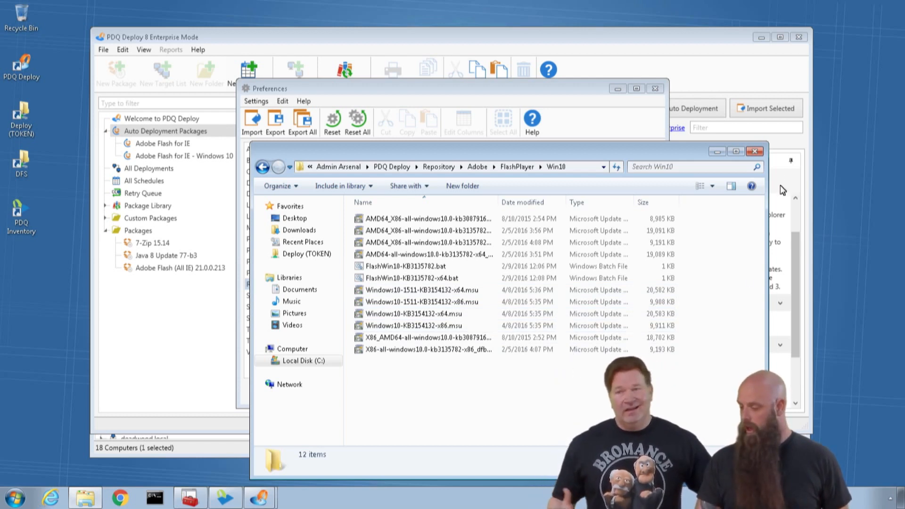
left_click(752, 152)
left_click(655, 88)
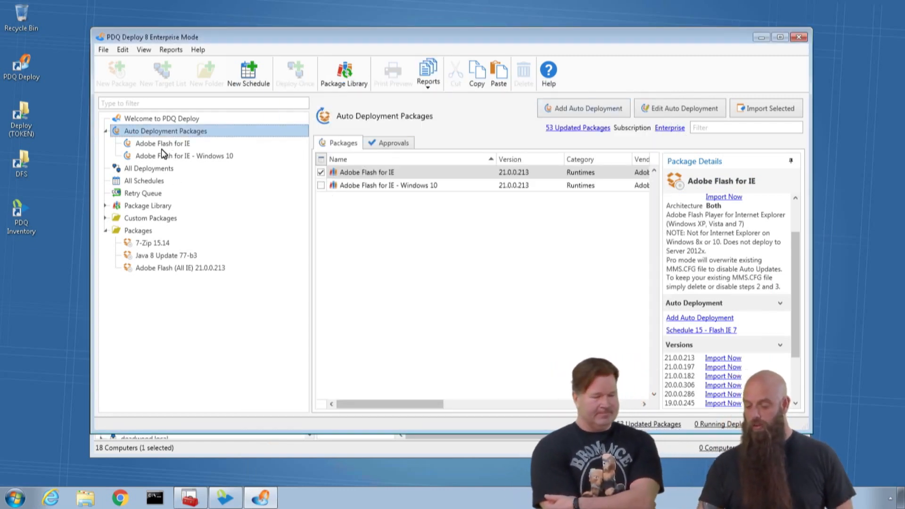
Import the Adobe Flash for IE - Windows 10 package from the Package Library and close the download window
left_click(140, 207)
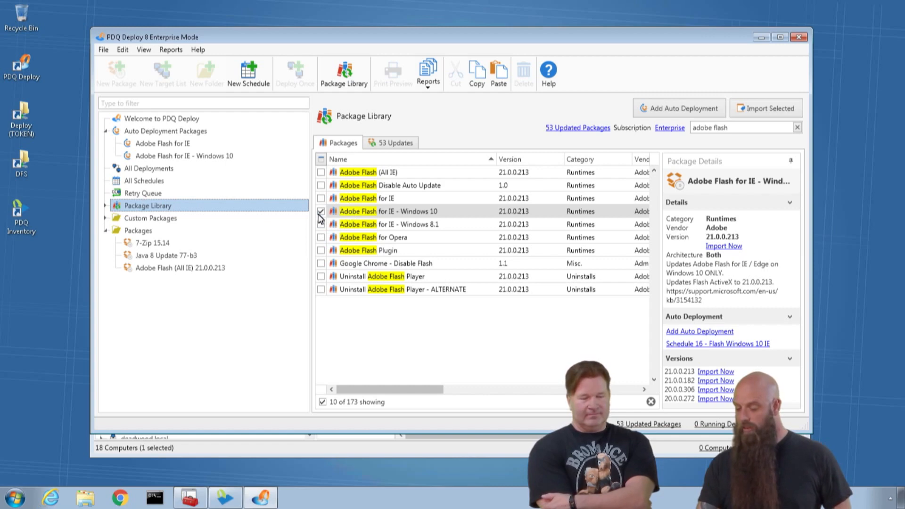
left_click(779, 109)
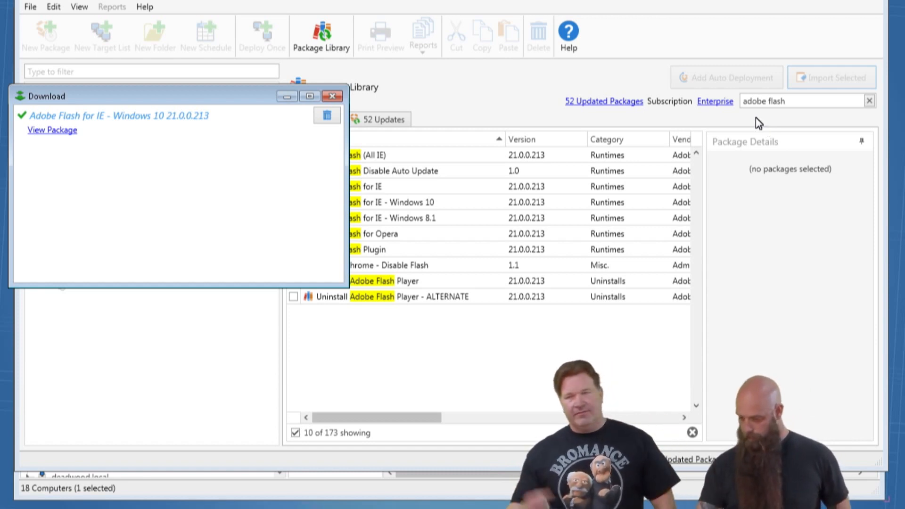
left_click(333, 97)
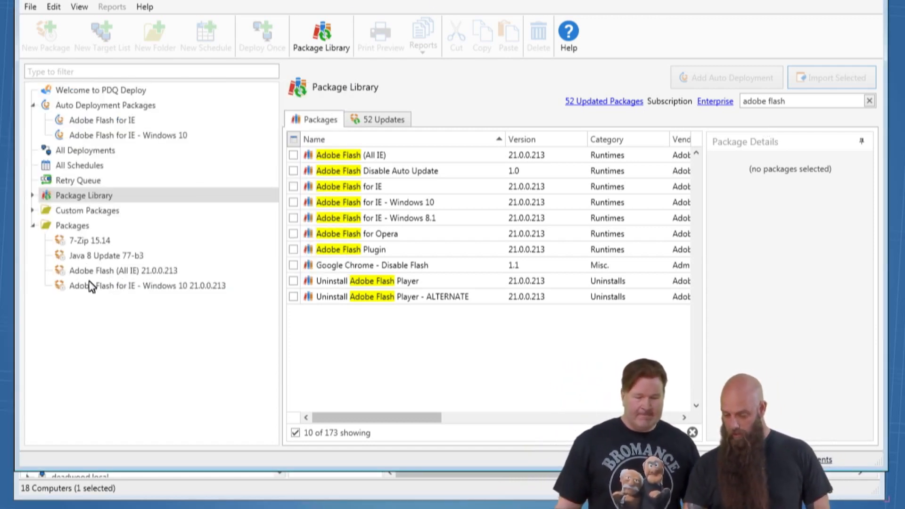
Create a package named Baseline nesting Java 8 Update 77-b3 and Adobe Flash for IE - Windows 10 21.0.0.213, then save and close it
left_click(86, 256)
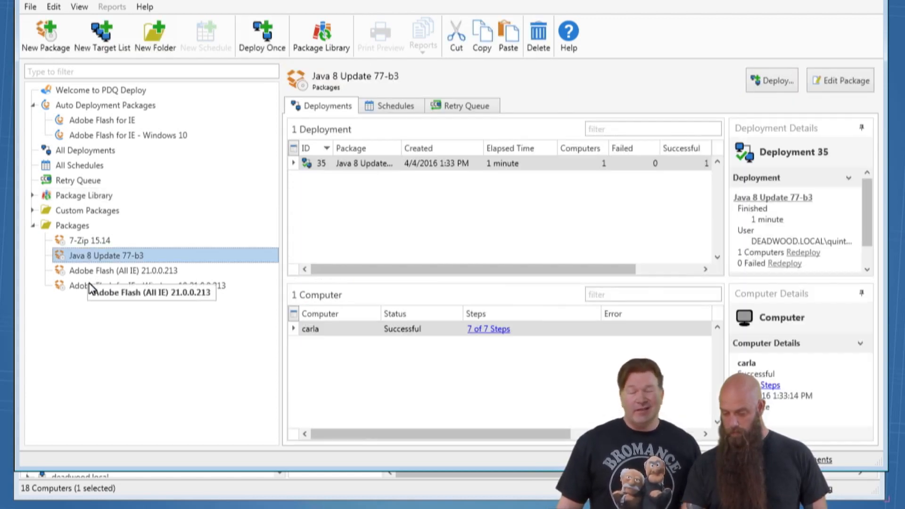
left_click(89, 286, "ctrl")
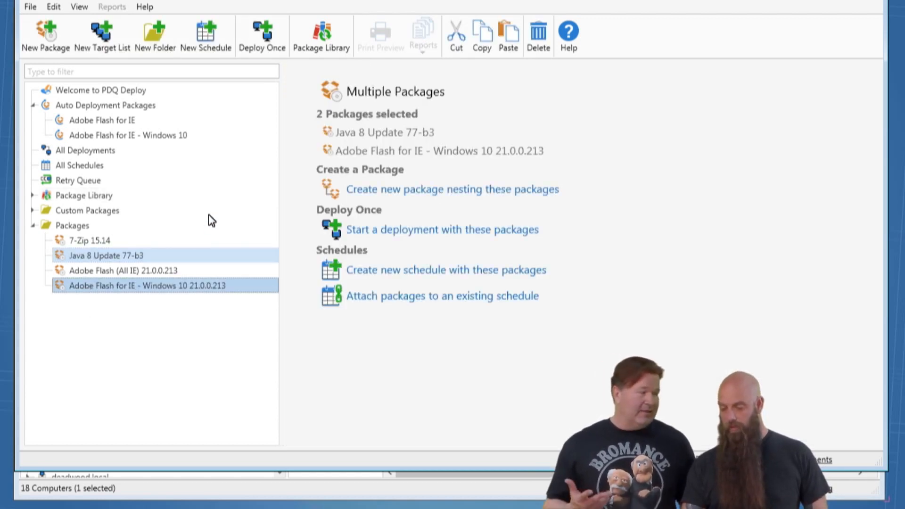
left_click(485, 190)
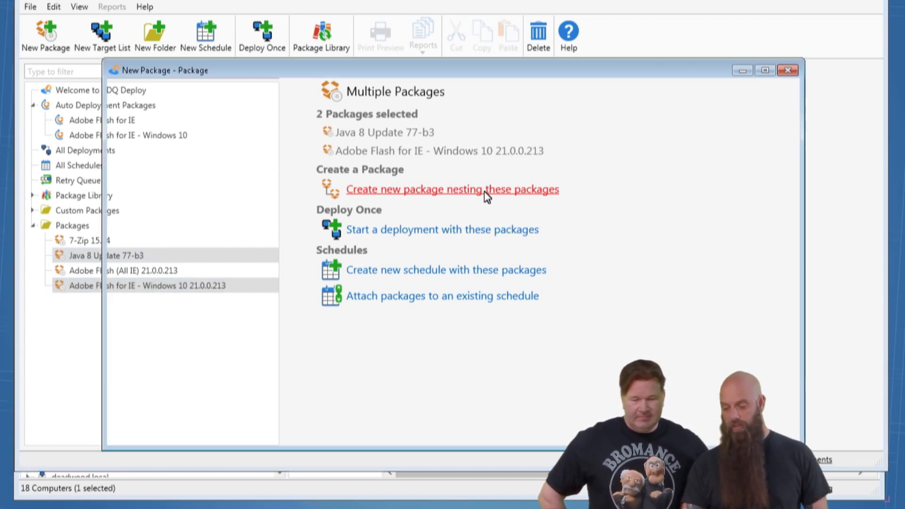
left_click_drag(398, 151, 249, 133)
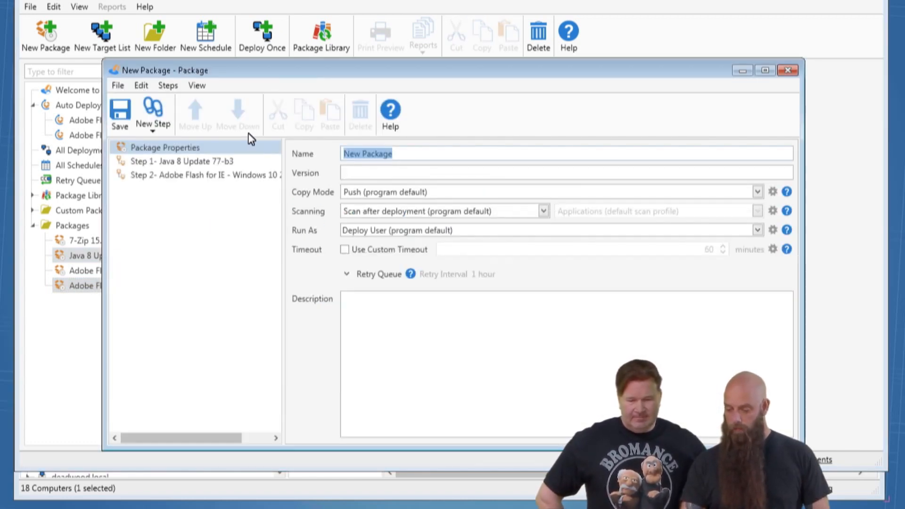
type("Baseline")
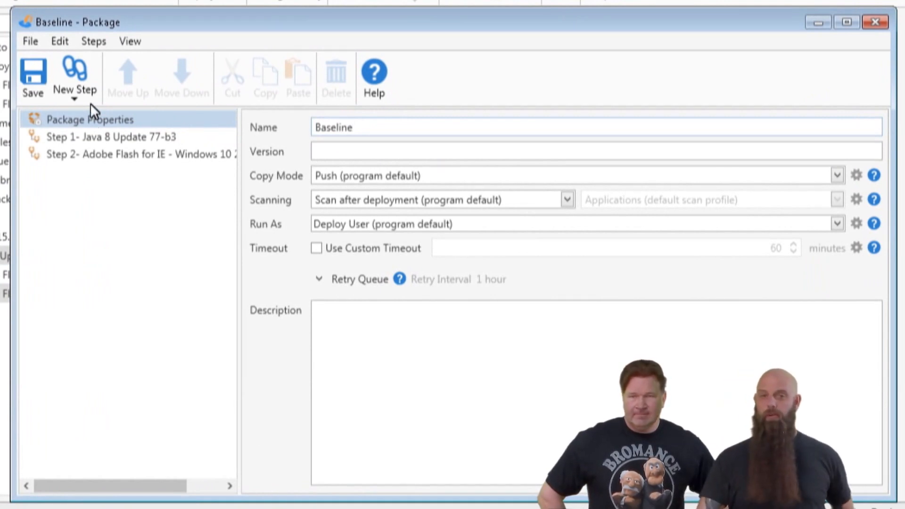
left_click(35, 77)
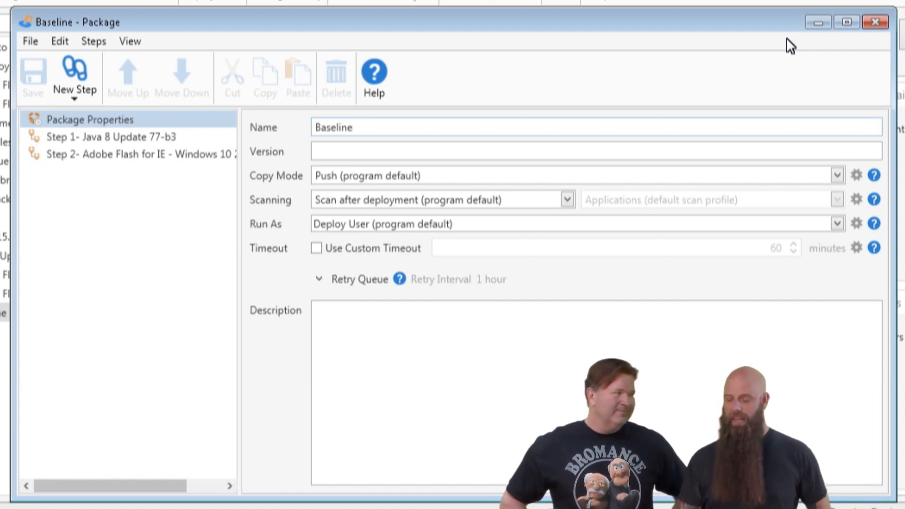
left_click(883, 21)
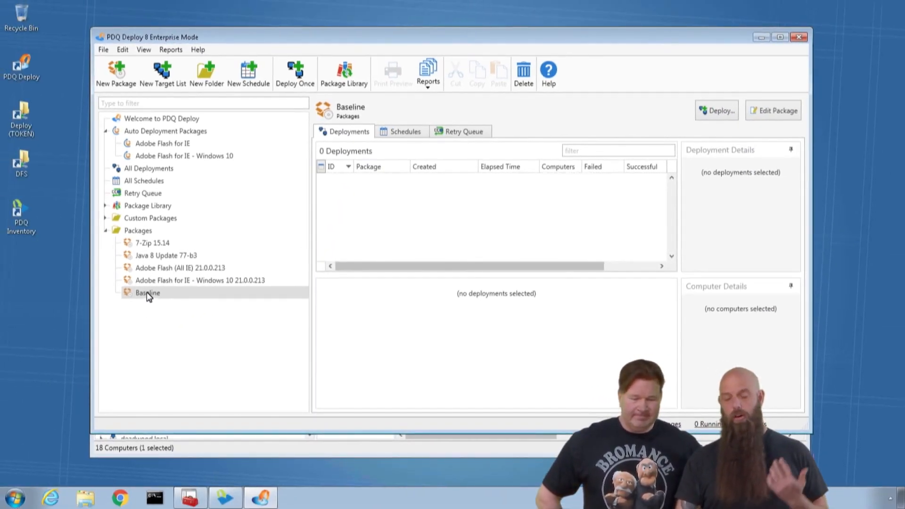
Try adding a third nested package step to the Baseline package, delete that step and close the package window
double_click(147, 293)
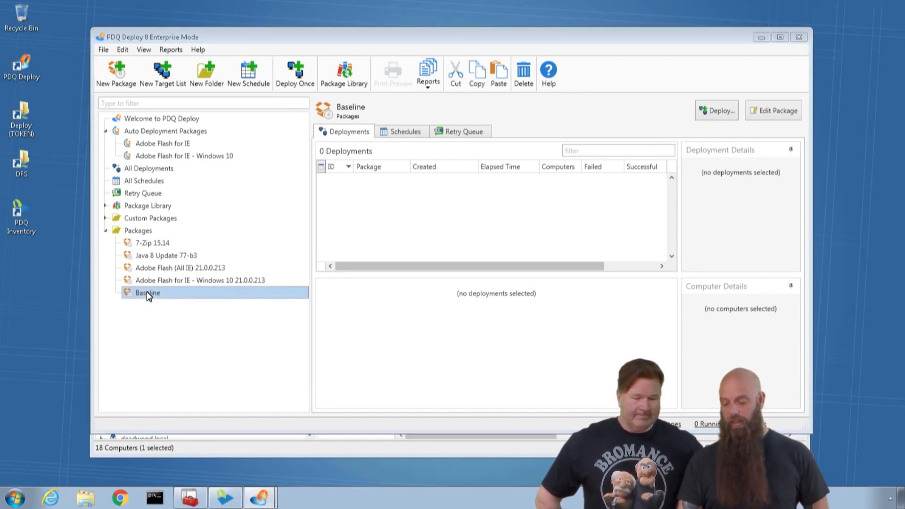
left_click(240, 189)
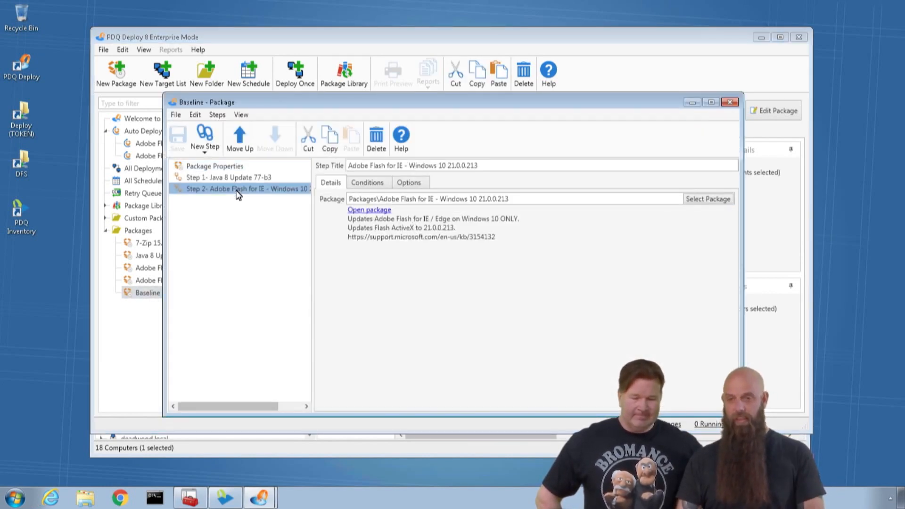
left_click(205, 149)
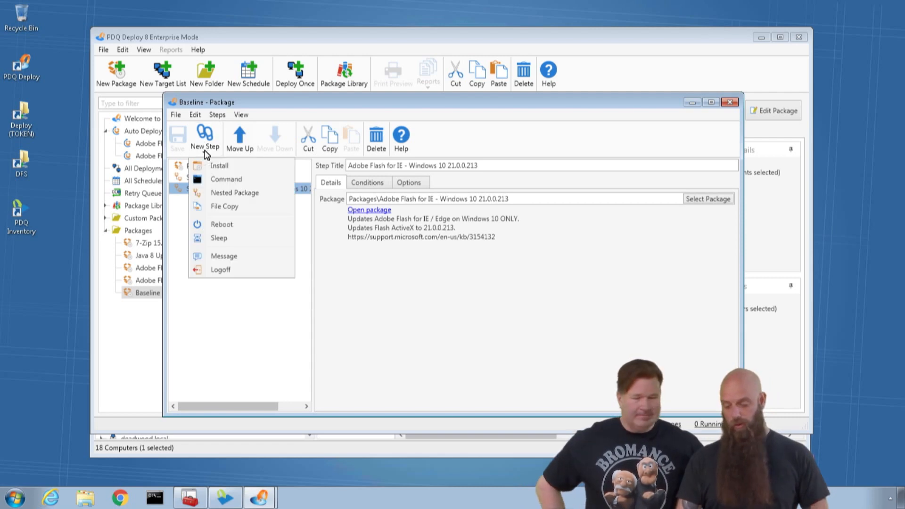
left_click(215, 192)
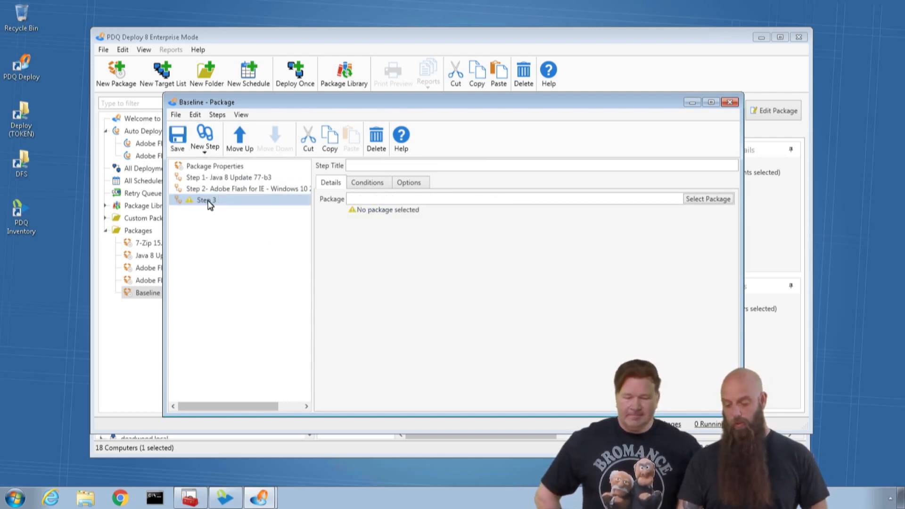
left_click(210, 205)
key("Delete")
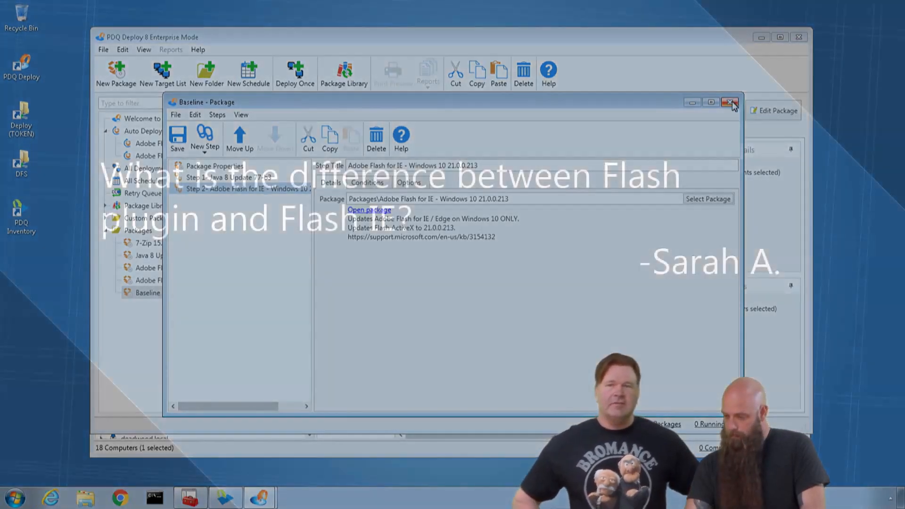
left_click(729, 103)
left_click(486, 289)
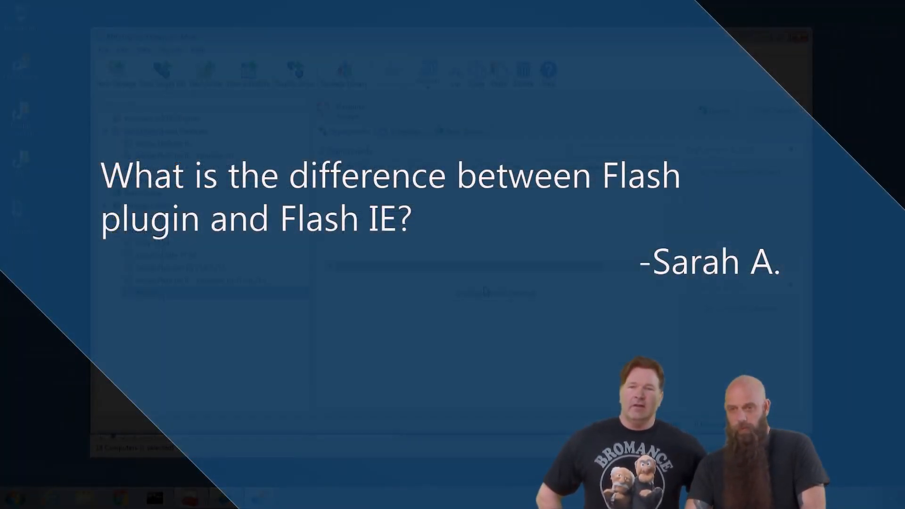
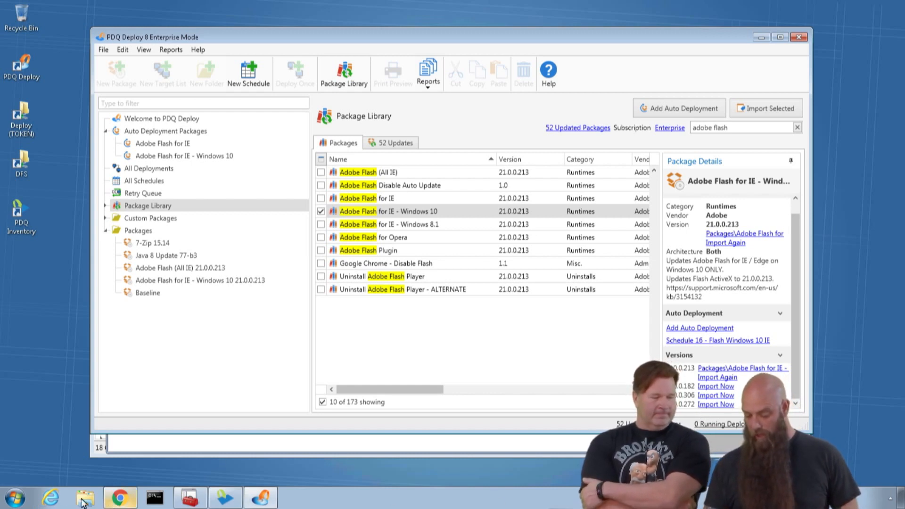
Switch to Chrome, search Google for "disable flash windows 10" and look through the results
left_click(121, 497)
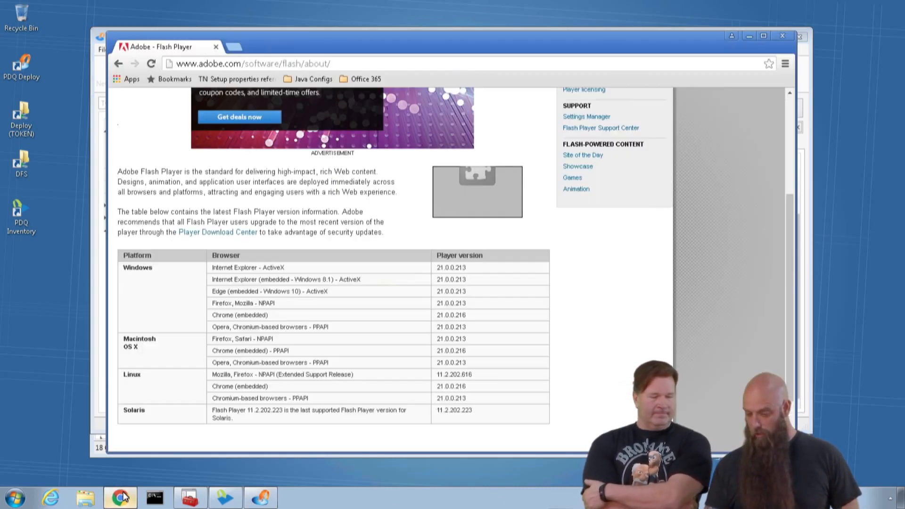
left_click(333, 64)
type("ddisabl")
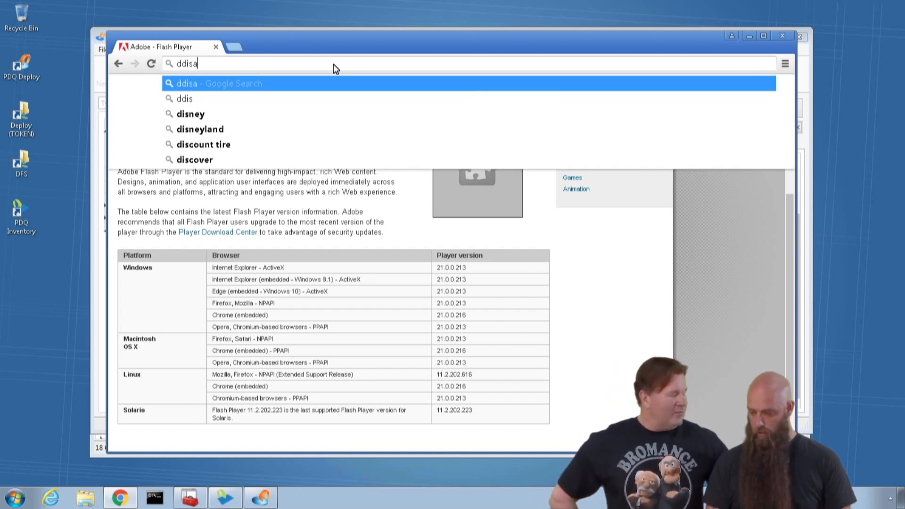
key("BackSpace")
key("BackSpace")
key("BackSpace")
key("BackSpace")
key("BackSpace")
key("BackSpace")
key("BackSpace")
type("isable f")
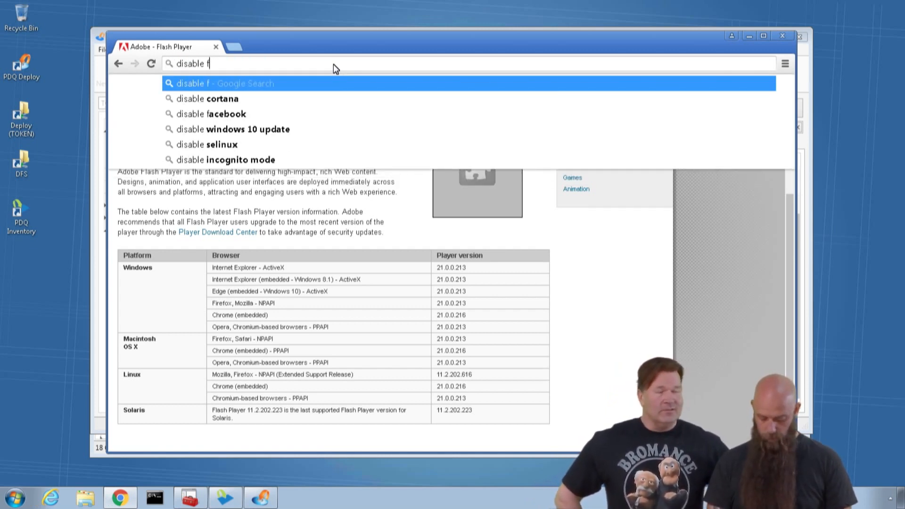
type("lash")
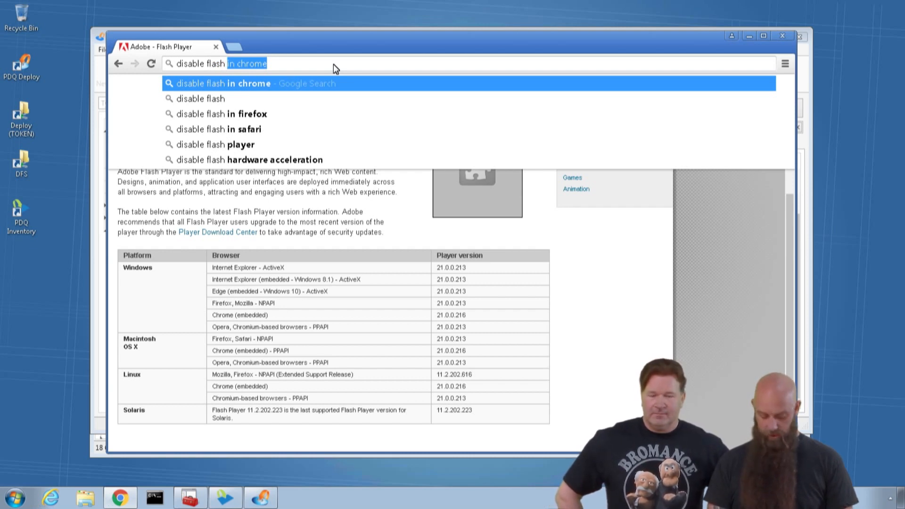
type(" windows 10")
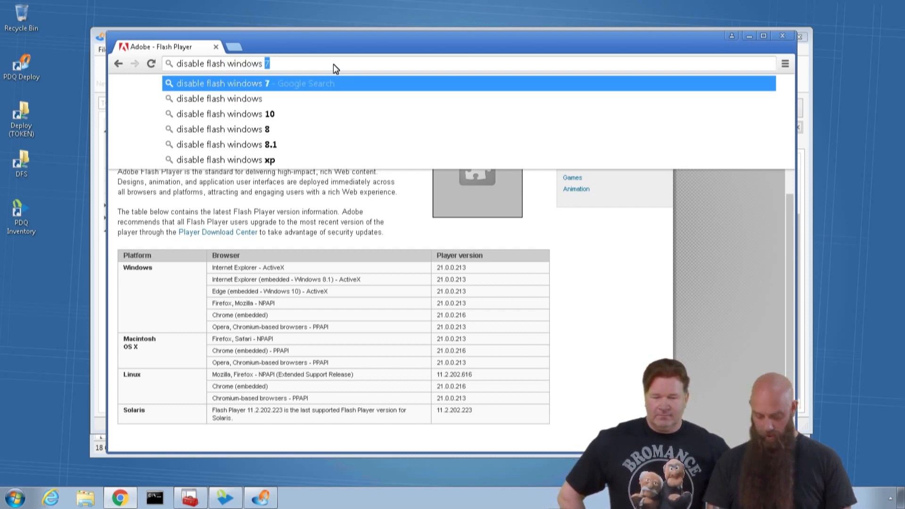
key("Return")
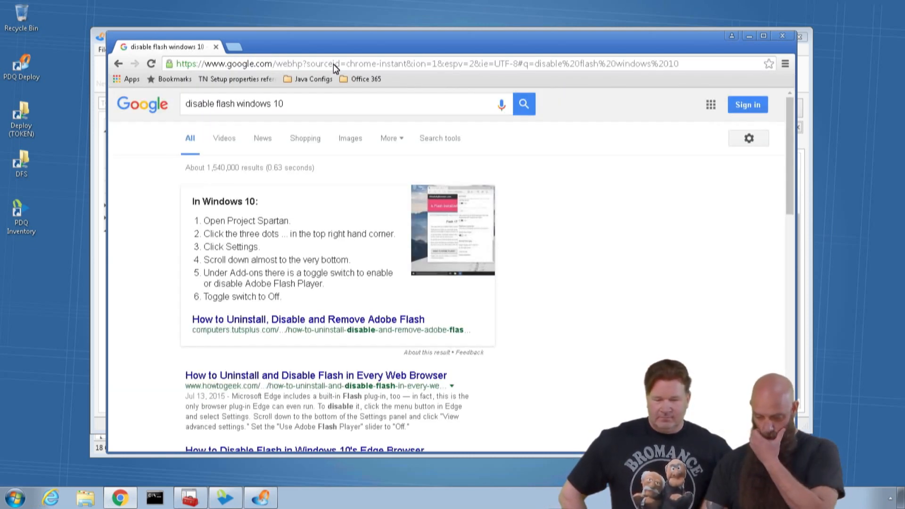
scroll(370, 276, "down", 3)
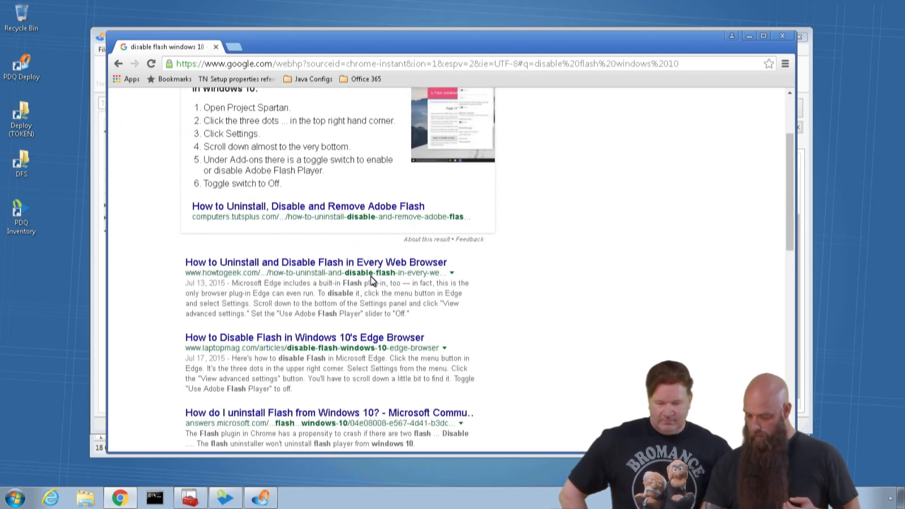
scroll(370, 277, "down", 1)
scroll(301, 238, "up", 4)
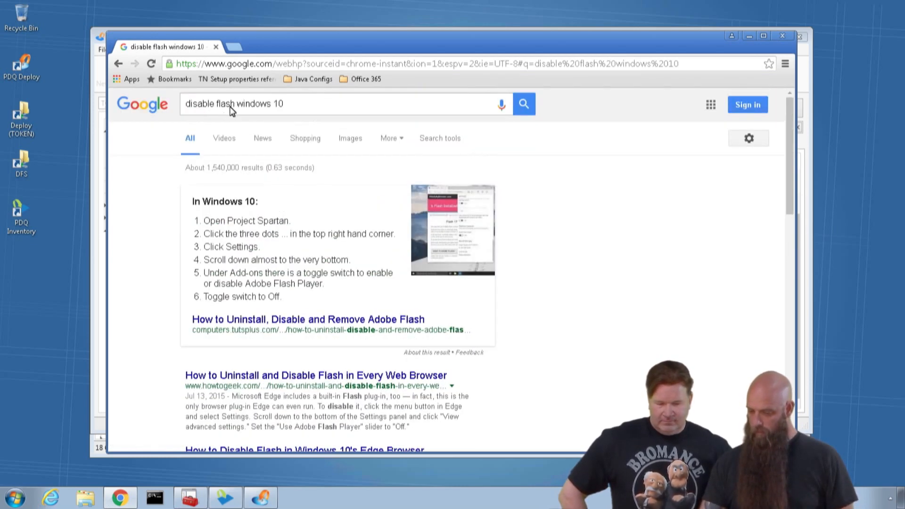
Refine the search to "disable flash ie windows 10", look through the results and close the browser
left_click(237, 104)
type("ie")
key("Return")
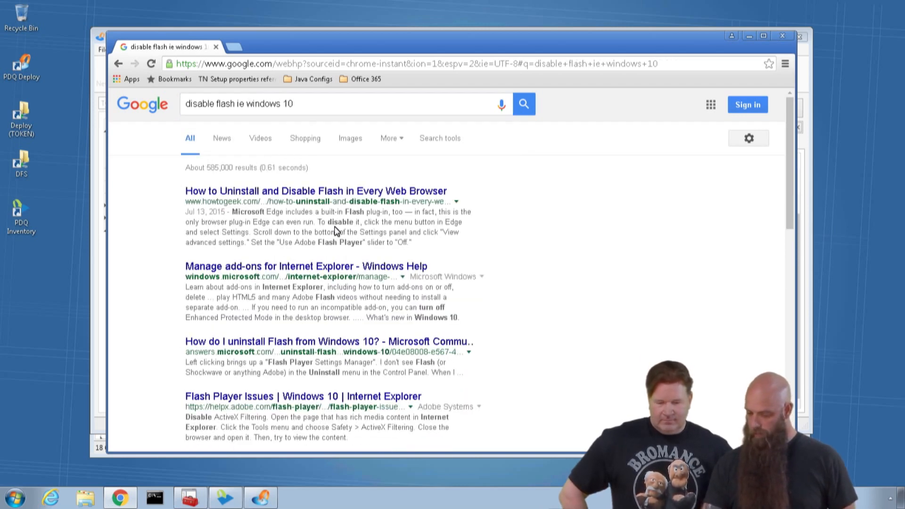
scroll(353, 266, "down", 2)
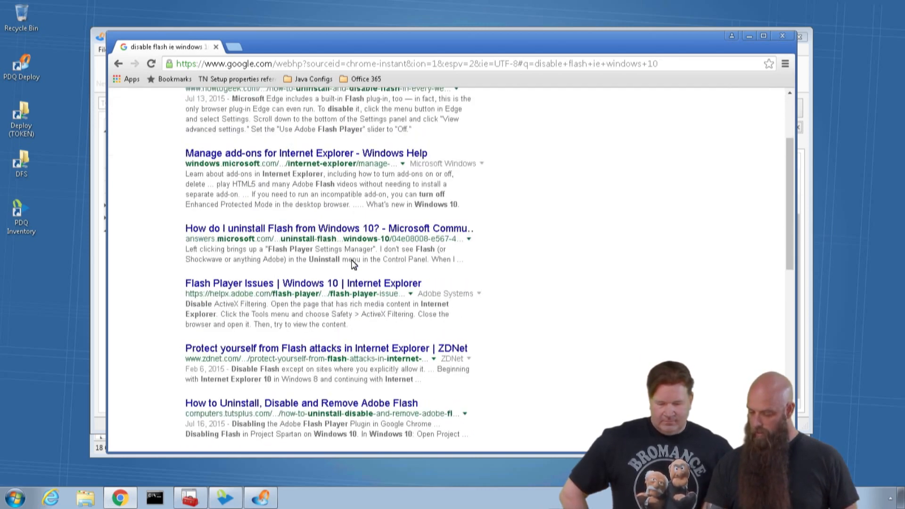
scroll(353, 264, "up", 2)
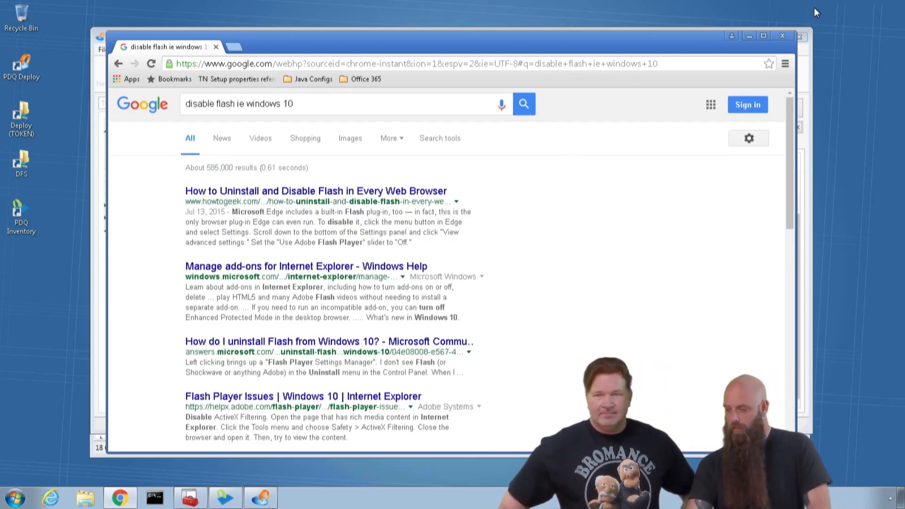
left_click(783, 34)
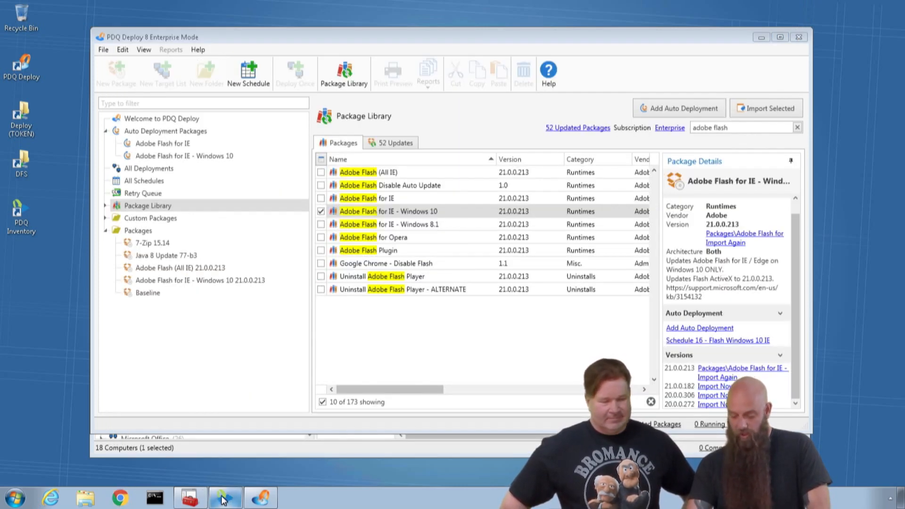
Switch to Group Policy Management and open the Disable Flash policy object for editing
left_click(190, 499)
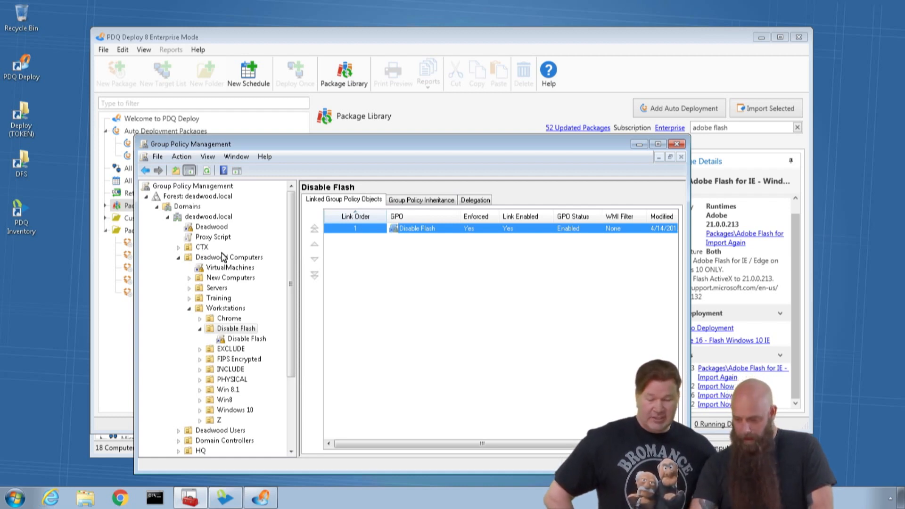
right_click(411, 234)
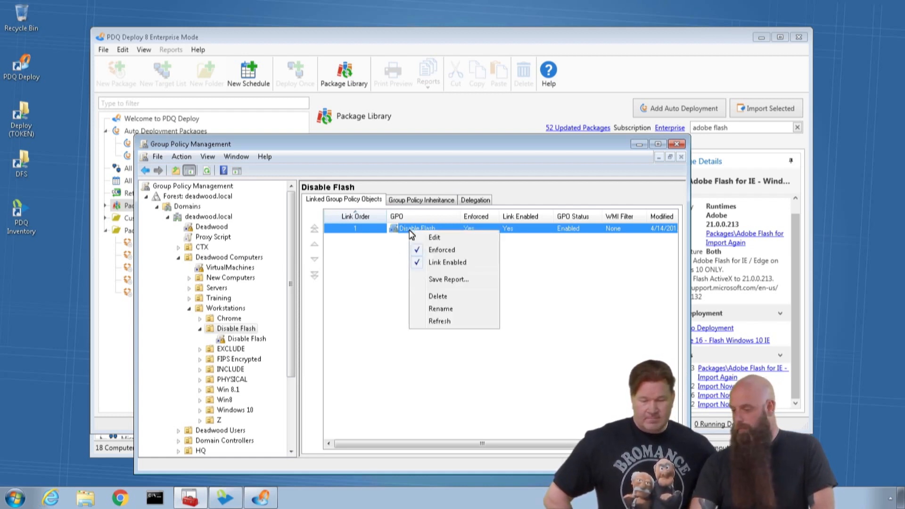
left_click(433, 238)
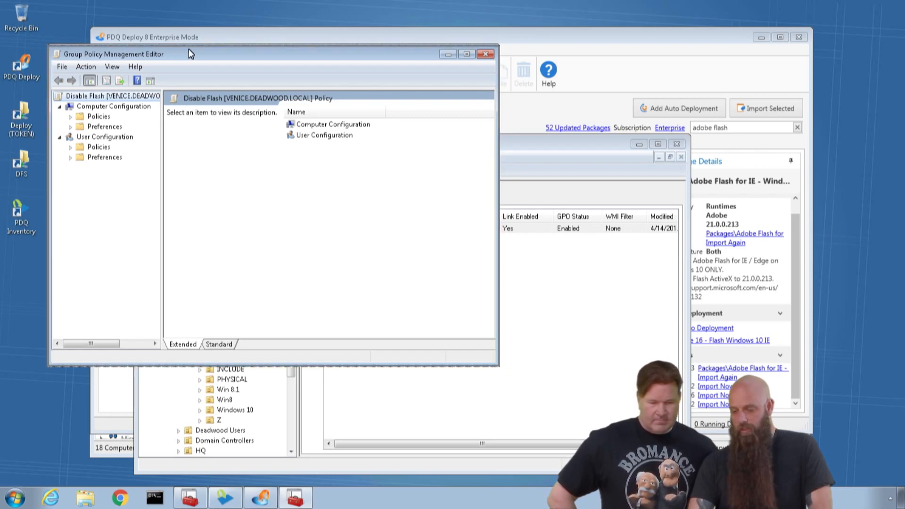
left_click_drag(190, 51, 235, 51)
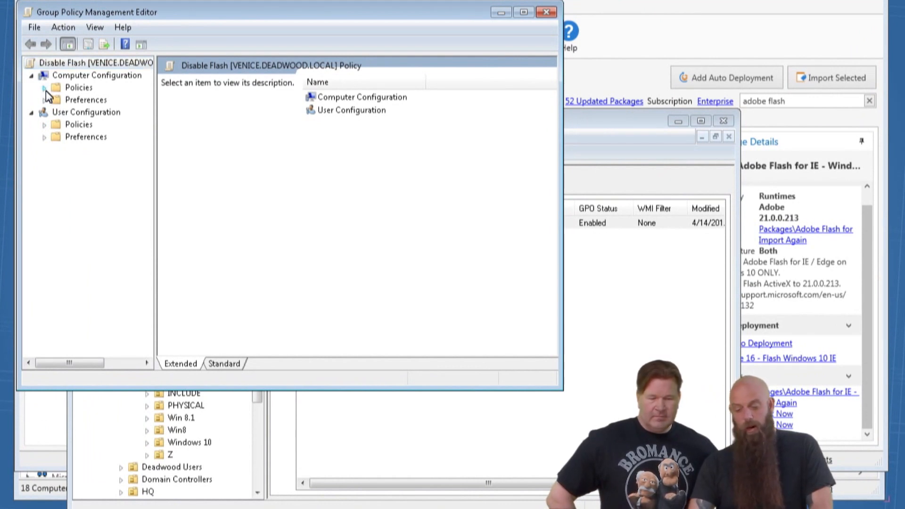
Open the Add-on Management policies under Computer Configuration, Administrative Templates, Windows Components, Internet Explorer, Security Features
left_click(44, 89)
left_click(57, 125)
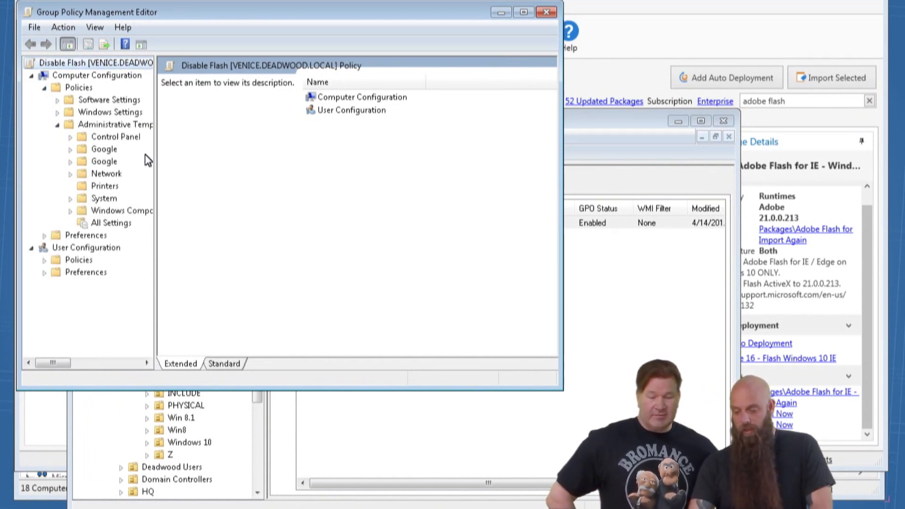
left_click_drag(157, 155, 213, 155)
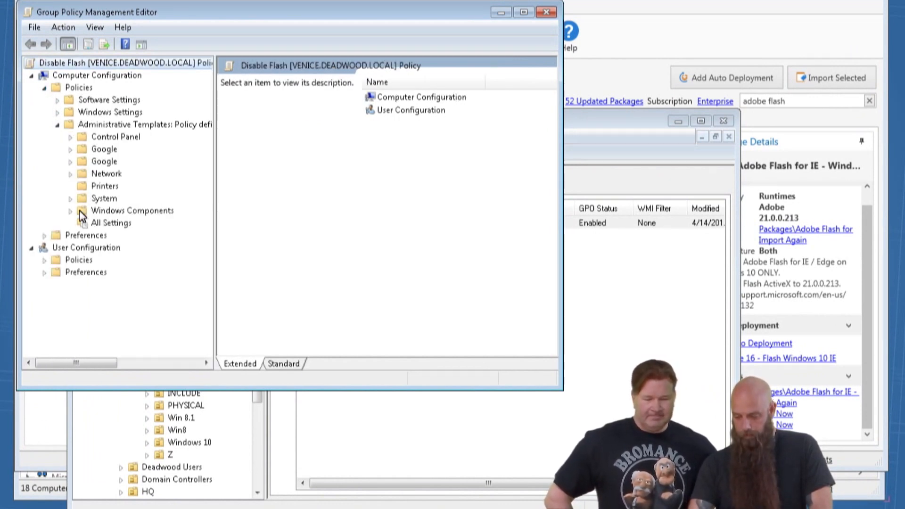
left_click(70, 210)
scroll(134, 205, "down", 1)
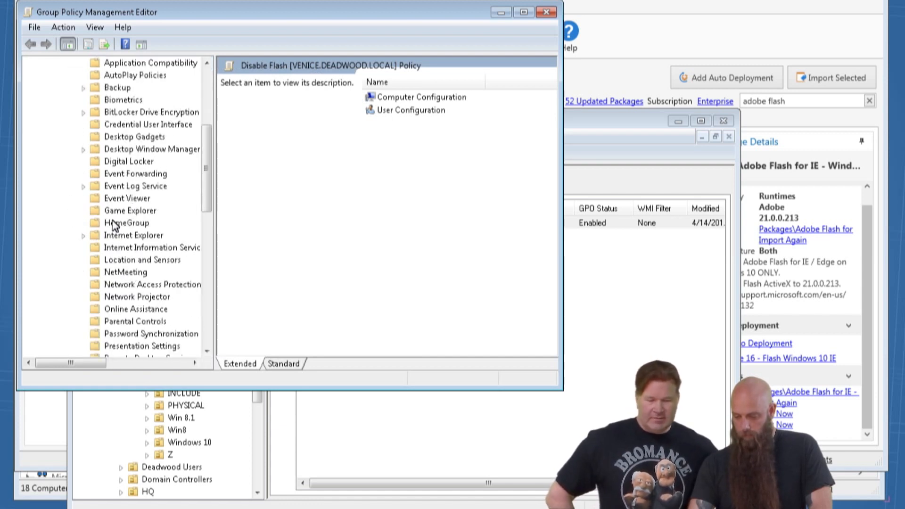
left_click(84, 235)
scroll(111, 283, "down", 1)
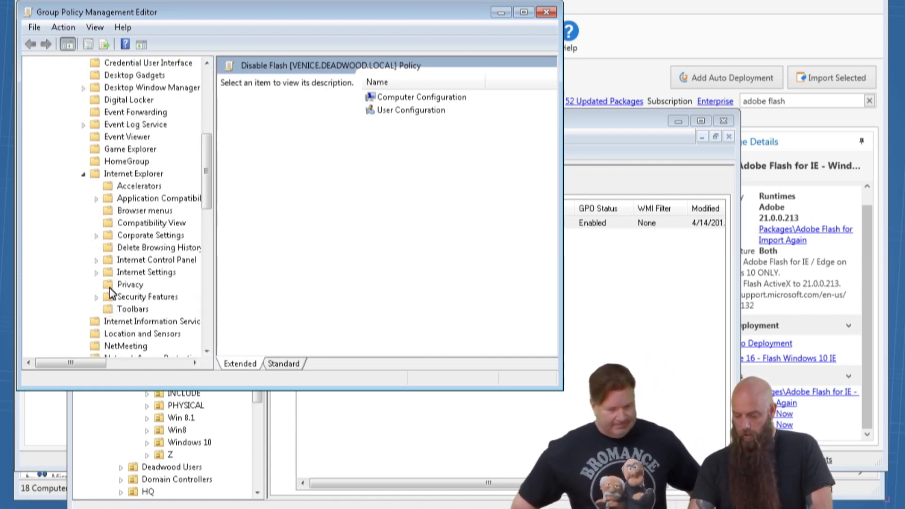
left_click(96, 296)
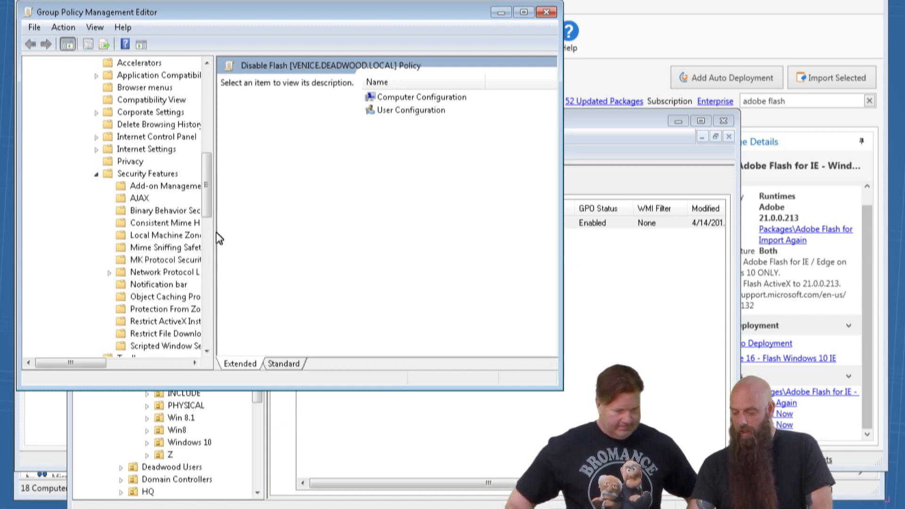
left_click_drag(216, 231, 266, 226)
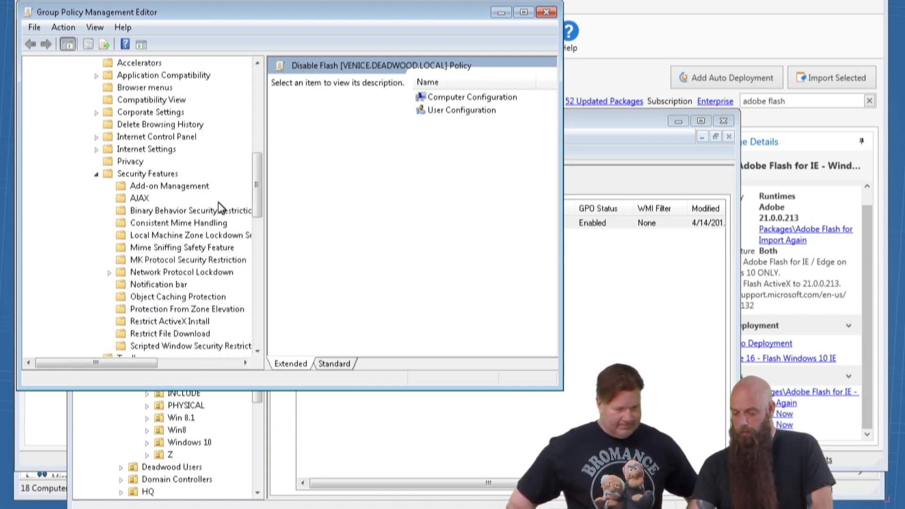
left_click(189, 188)
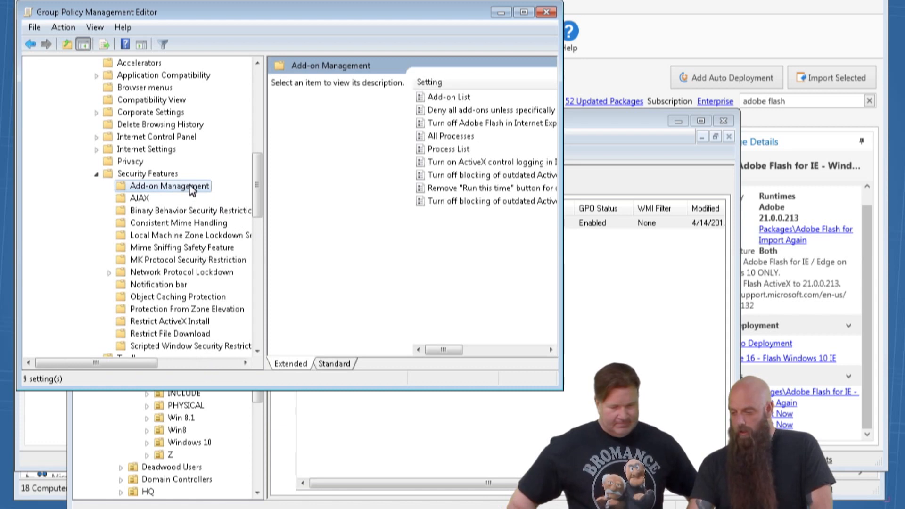
Review the "Turn off Adobe Flash in Internet Explorer" policy setting, dismiss it without changes and close the policy editor
left_click(492, 124)
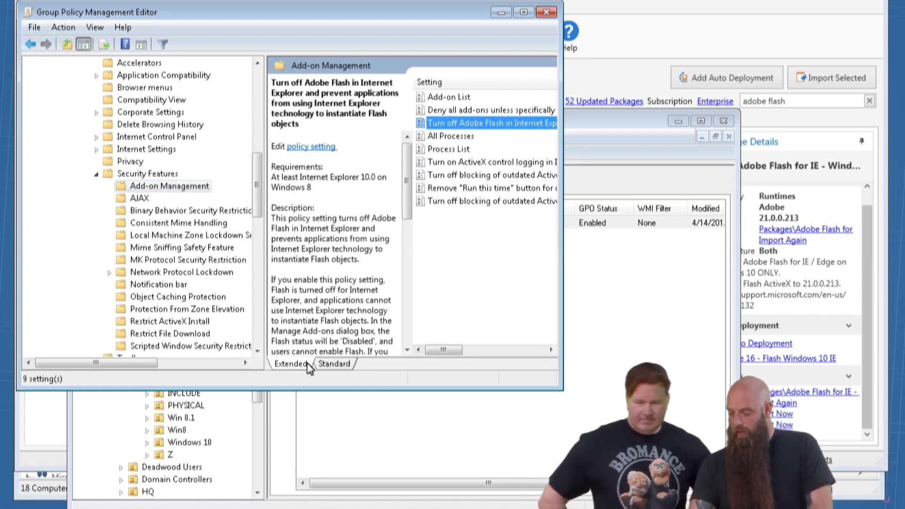
left_click(331, 364)
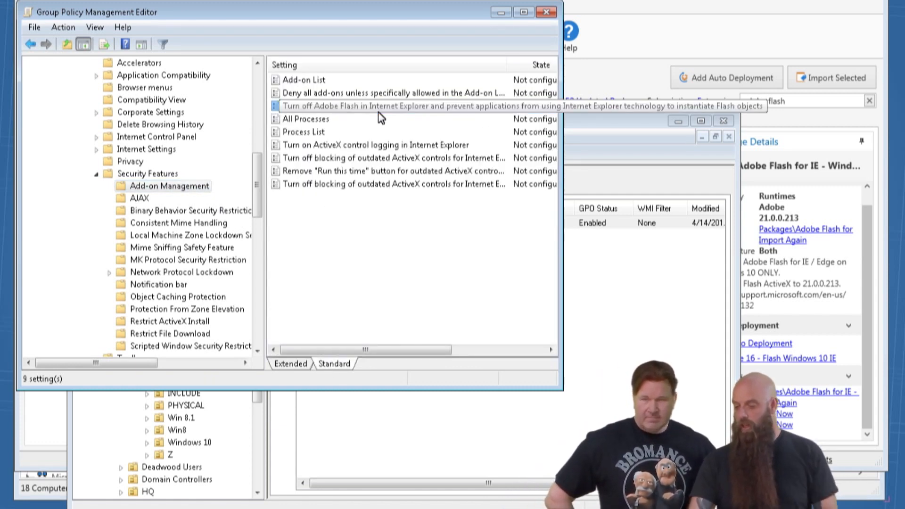
double_click(358, 107)
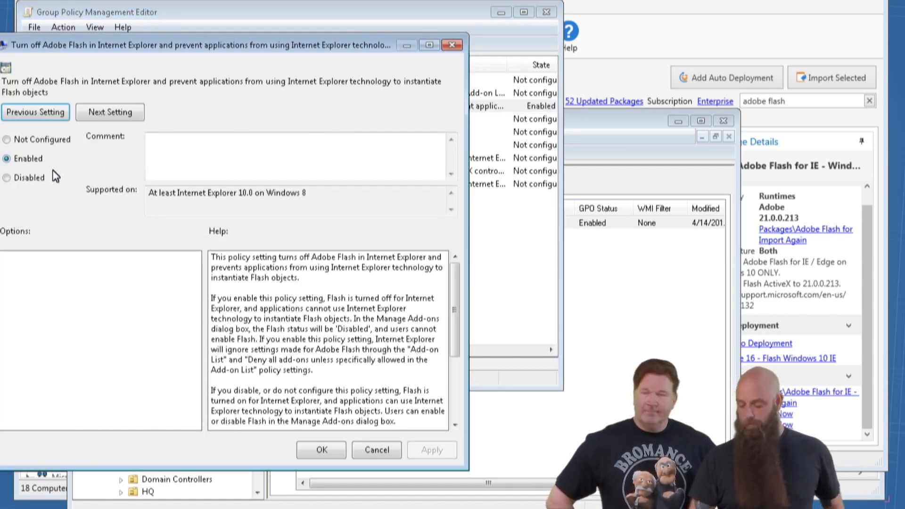
left_click(376, 449)
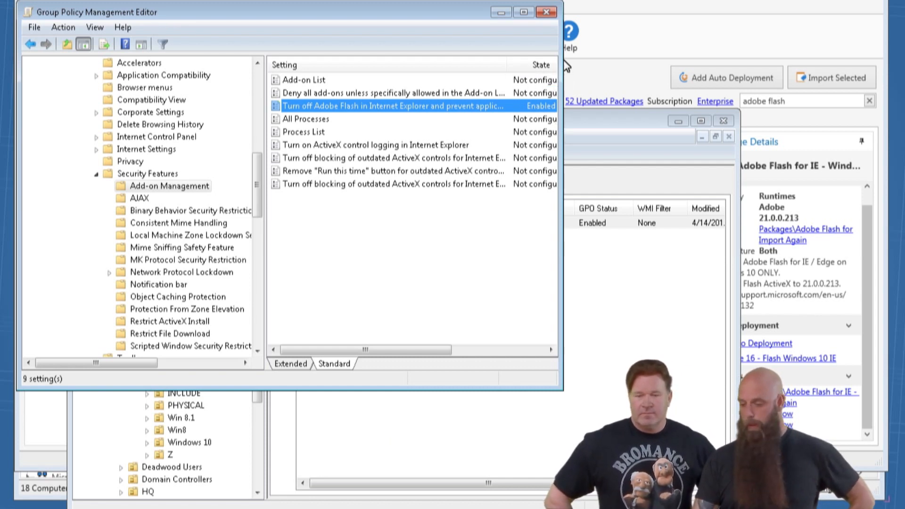
left_click(546, 12)
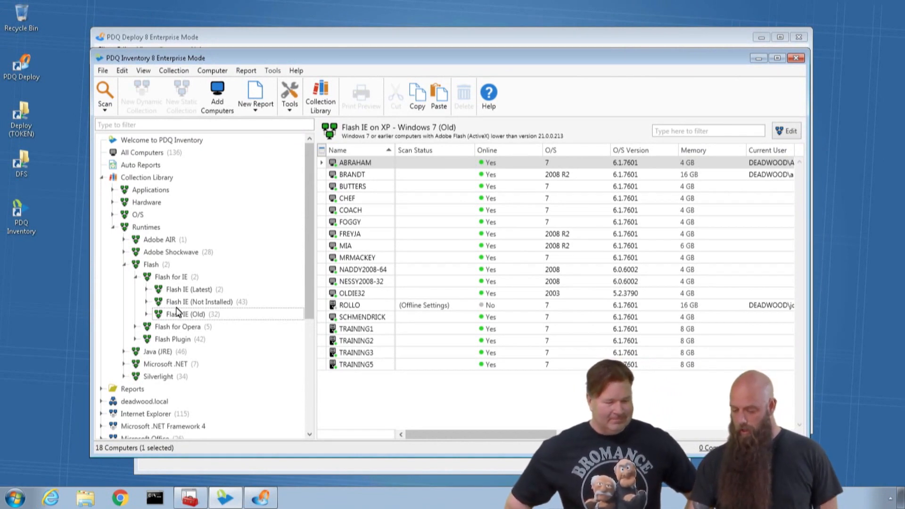
In PDQ Inventory, examine the filter definition of the Flash IE on Windows 10 (Old) collection and close it unchanged
left_click(146, 314)
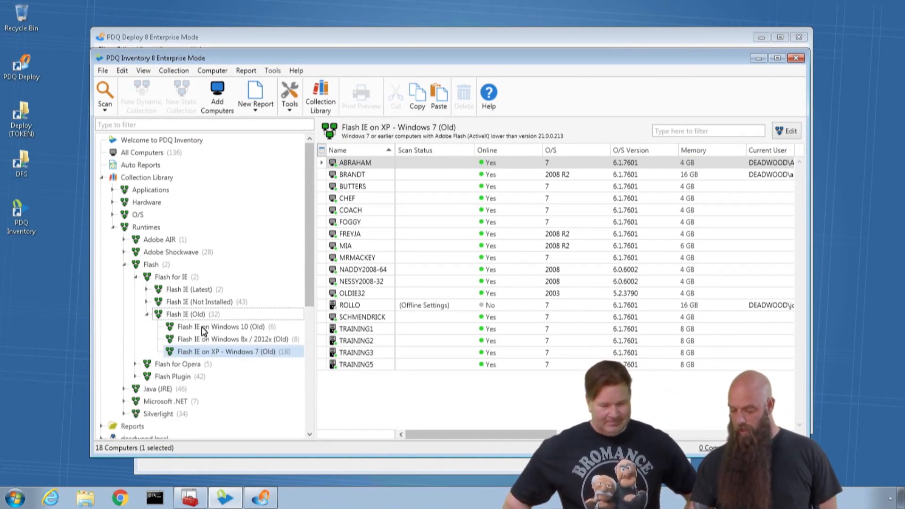
left_click(202, 327)
double_click(203, 326)
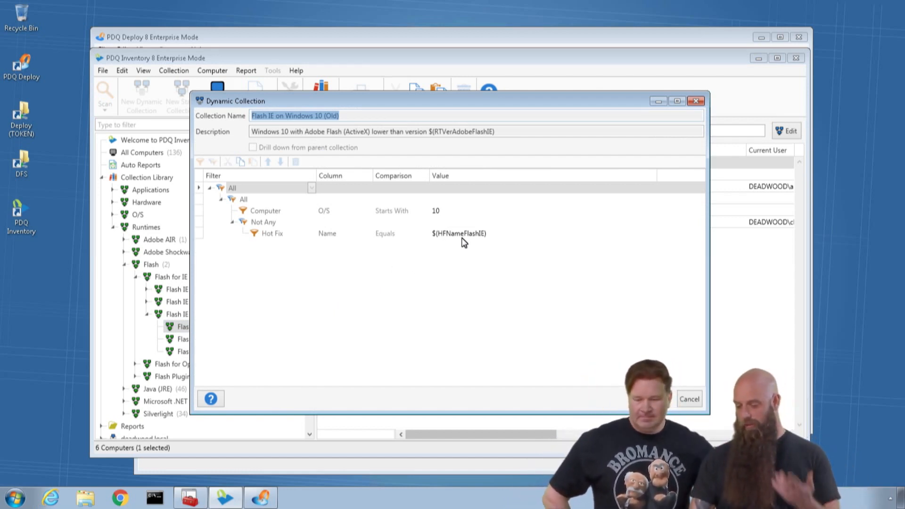
left_click(690, 399)
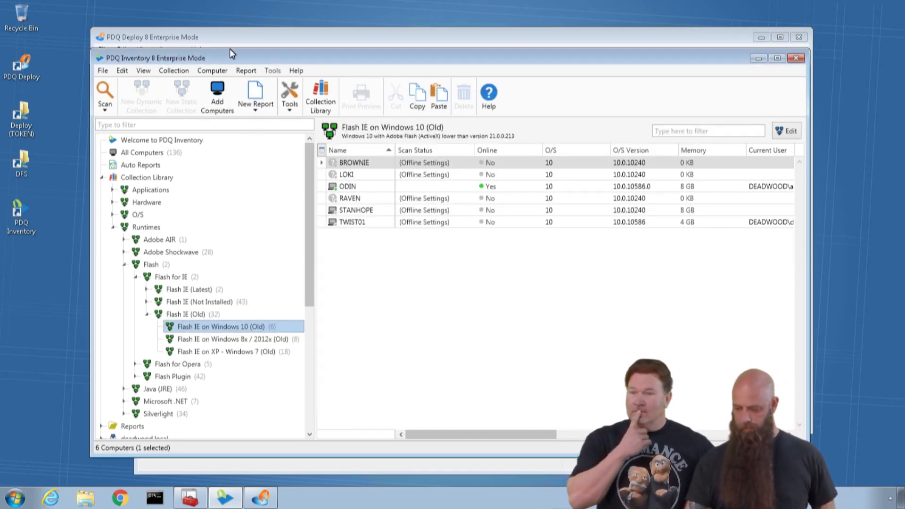
Open the preferences and compare the custom variables with the system variables, ending on the system list
key("ctrl+comma")
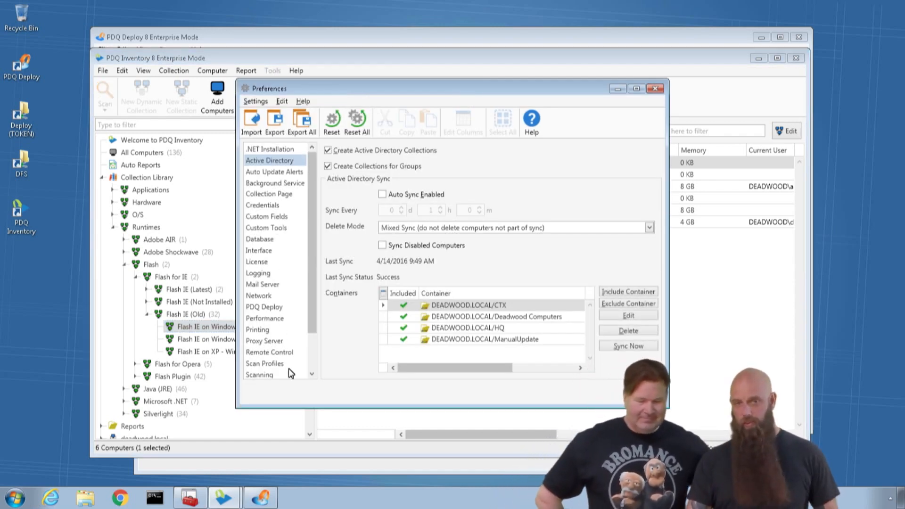
scroll(283, 373, "down", 1)
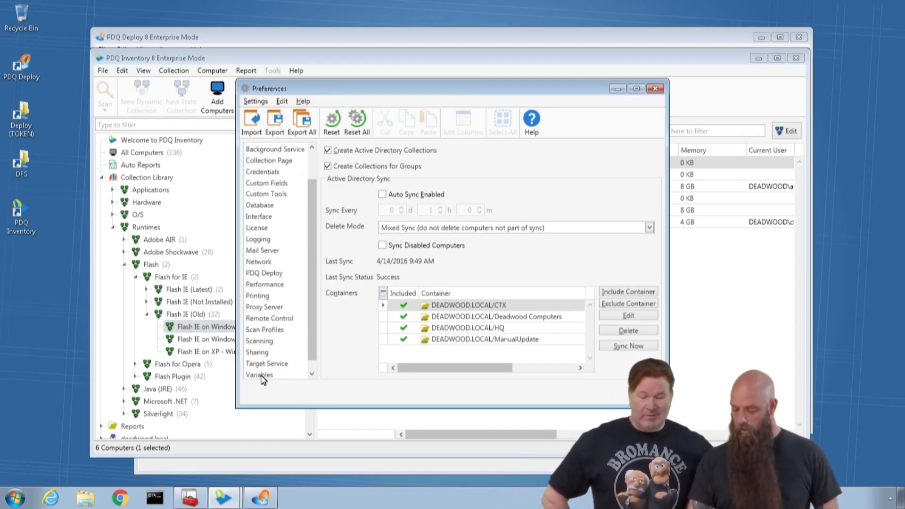
left_click(281, 375)
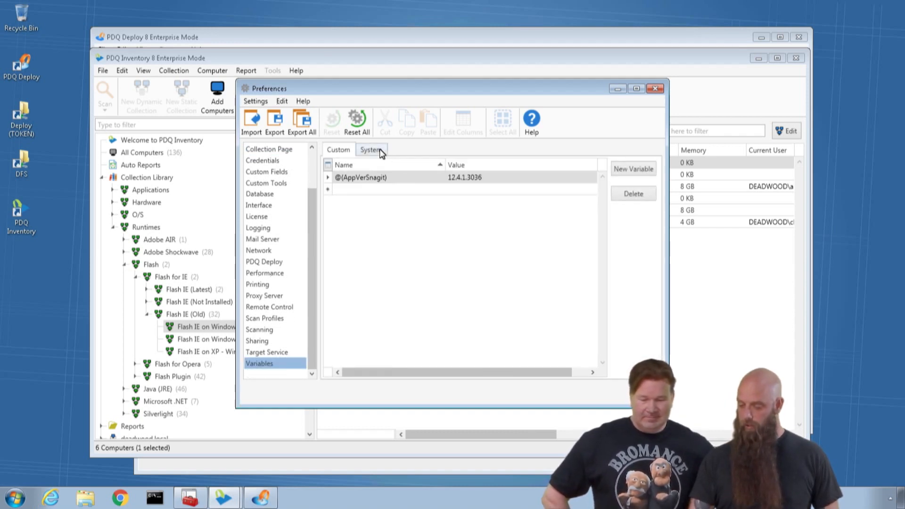
left_click(379, 151)
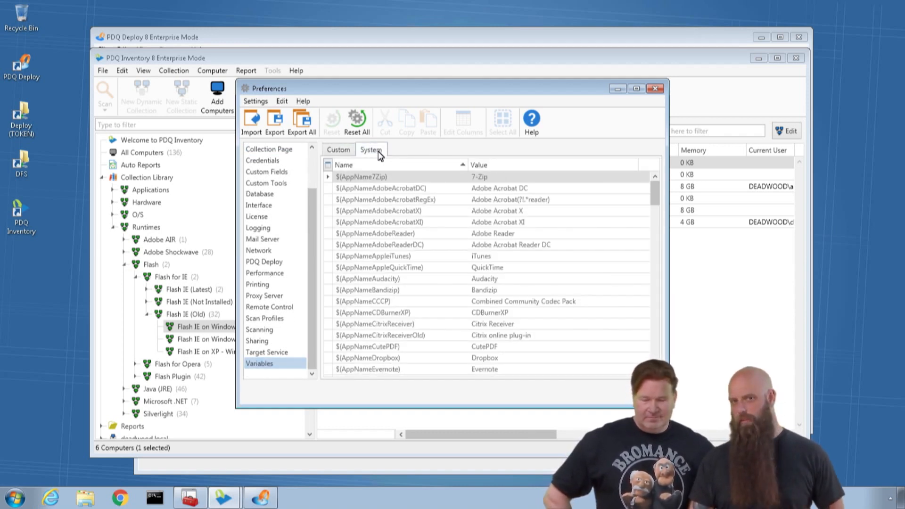
left_click(654, 192)
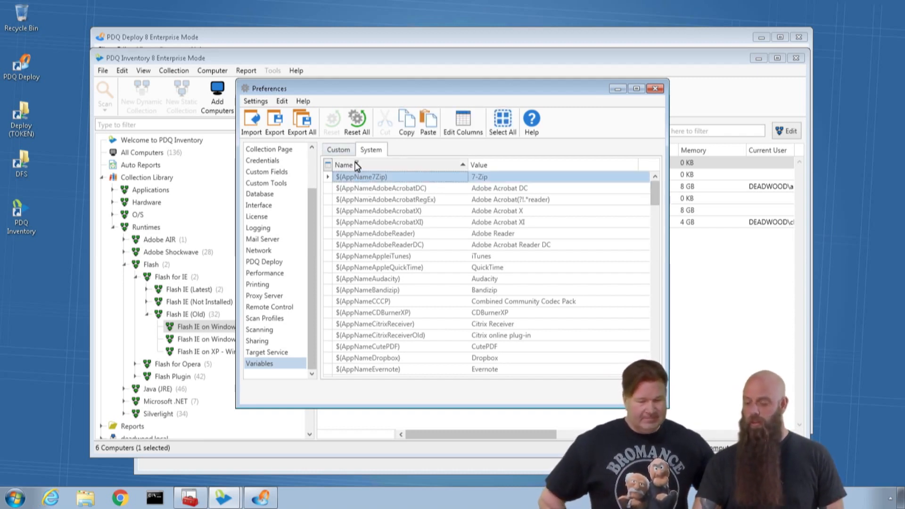
left_click(338, 149)
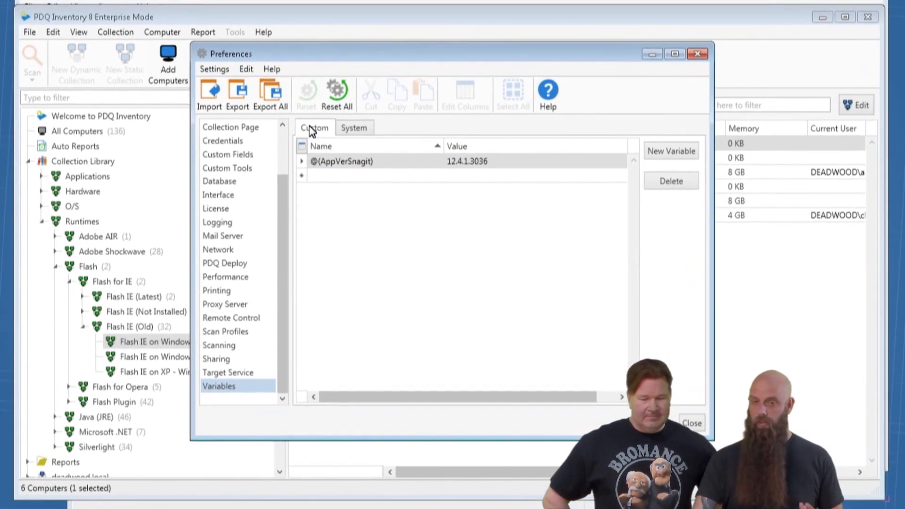
left_click(355, 130)
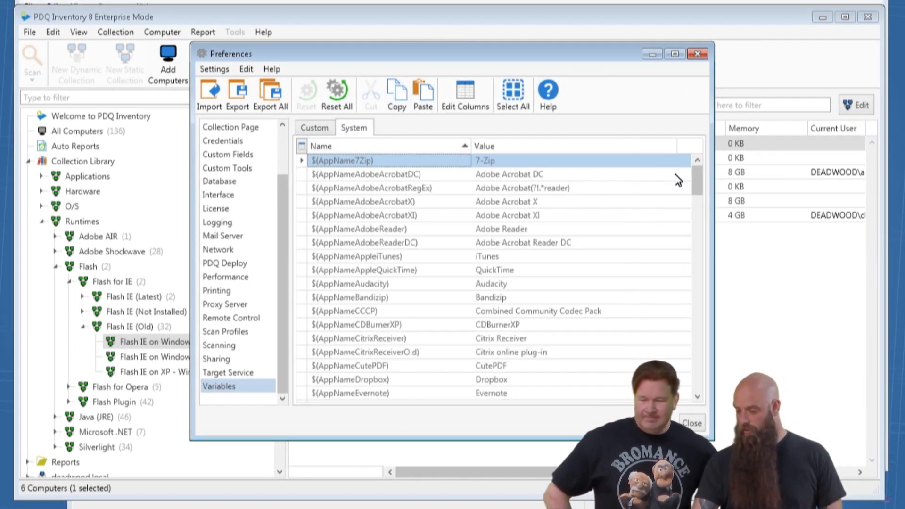
Find the $(HFNameFlashIE) system variable, look through the runtime name and version variables, and close the preferences
left_click_drag(697, 181, 688, 332)
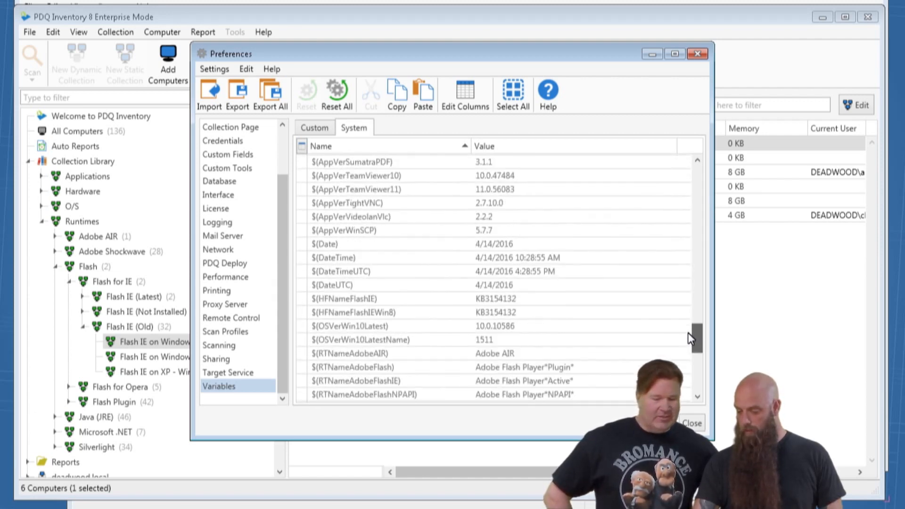
scroll(564, 368, "down", 1)
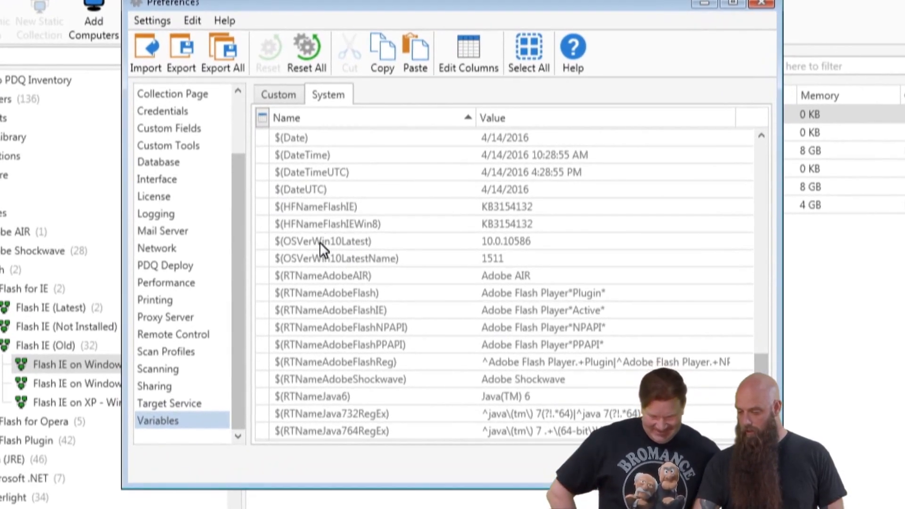
left_click(512, 210)
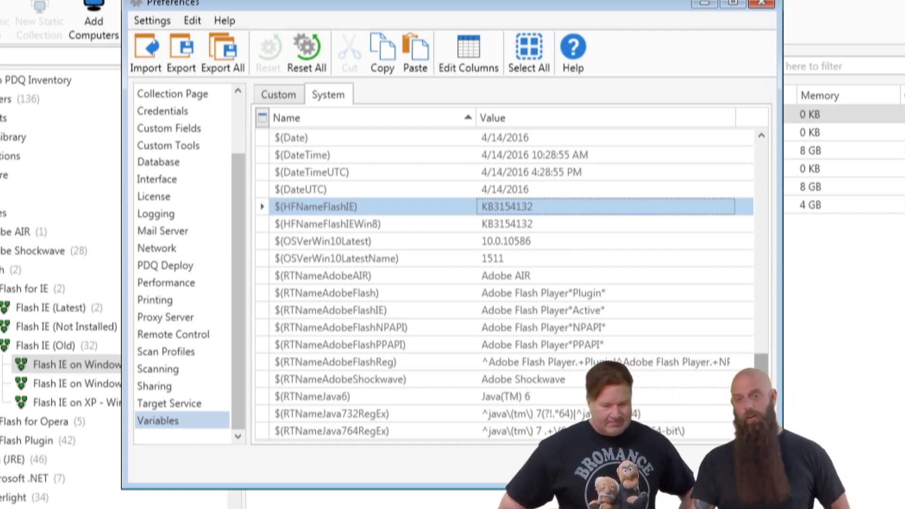
scroll(504, 282, "down", 3)
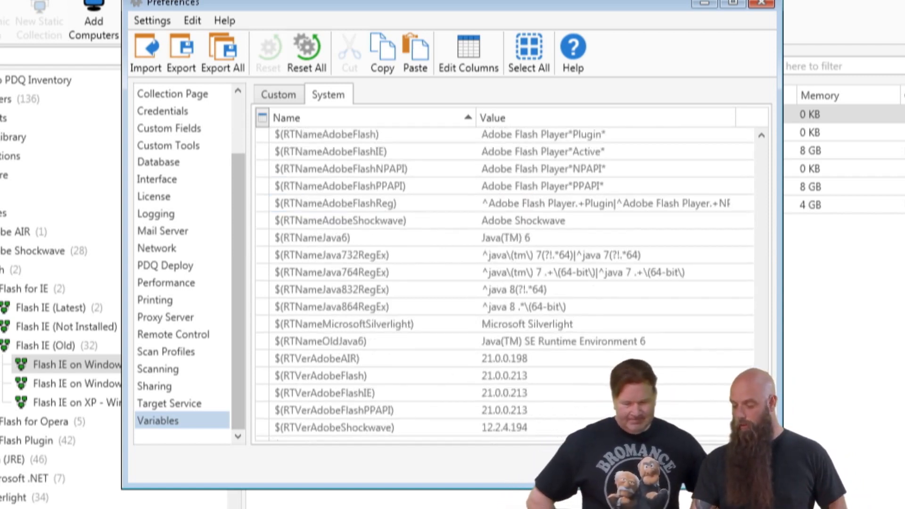
scroll(359, 402, "down", 2)
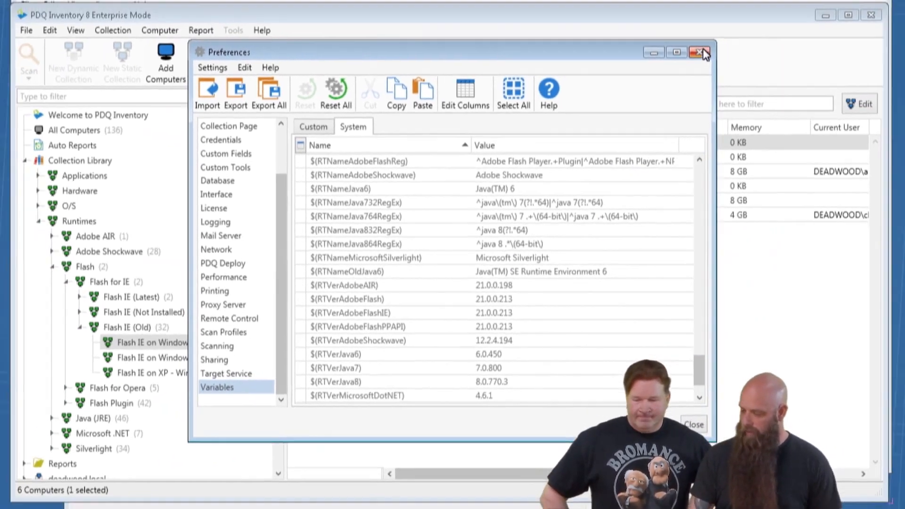
left_click(754, 7)
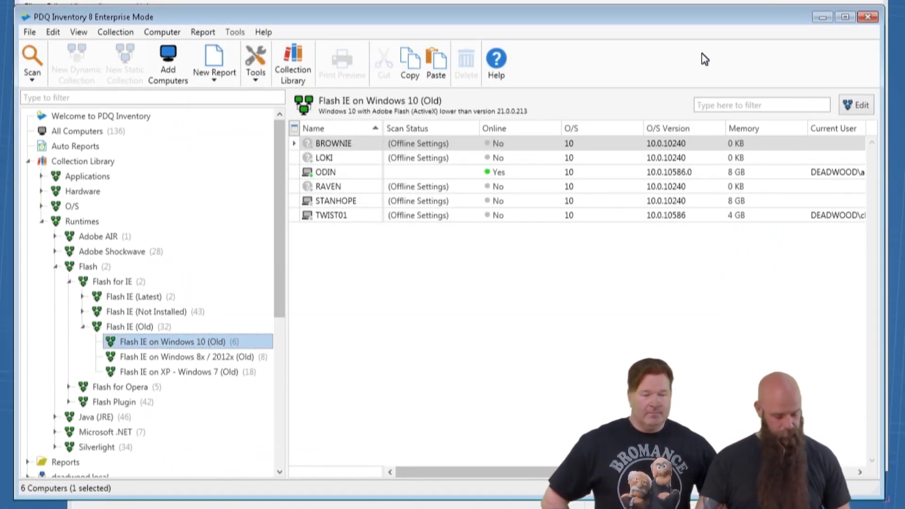